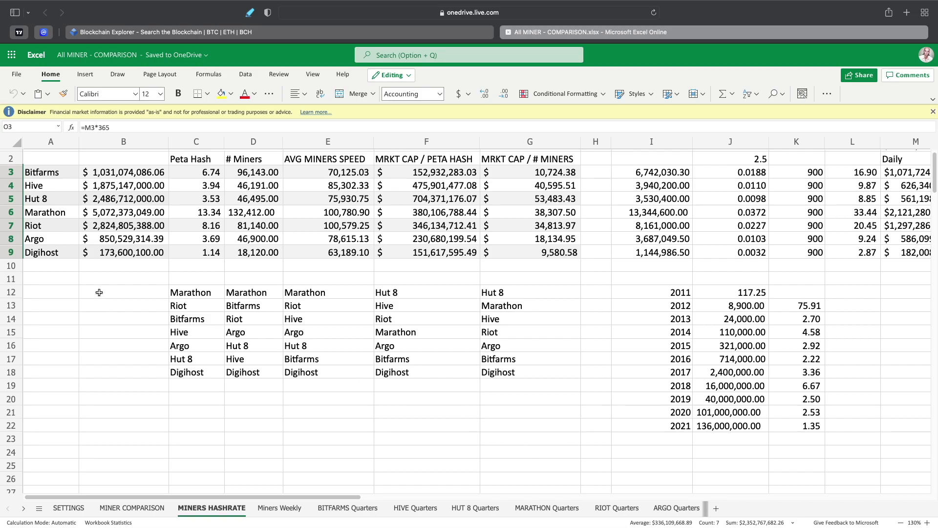
# Step: Review the market cap source cells for Bitfarms, Hive, Hut 8, Marathon, Riot, Argo and Digihost
pyautogui.scroll(1, 99, 292)
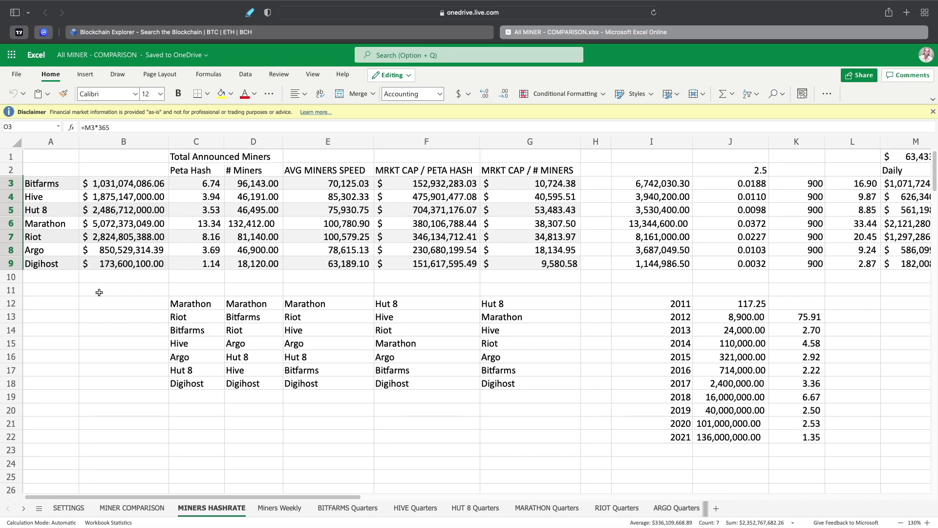
pyautogui.click(116, 169)
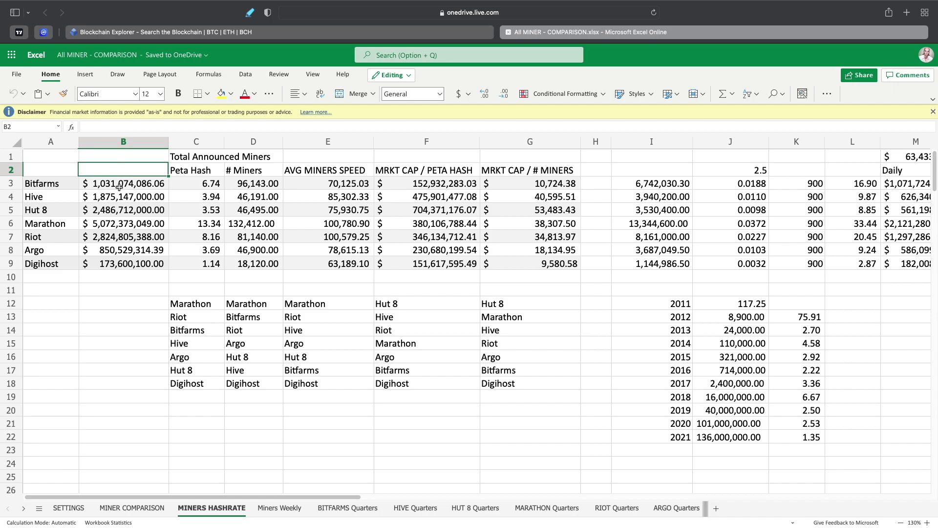
pyautogui.click(120, 184)
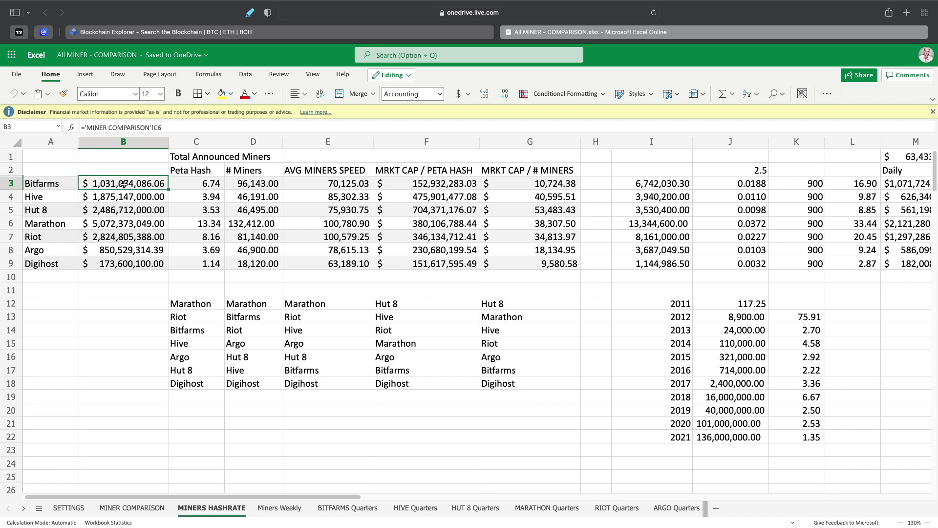
pyautogui.click(124, 196)
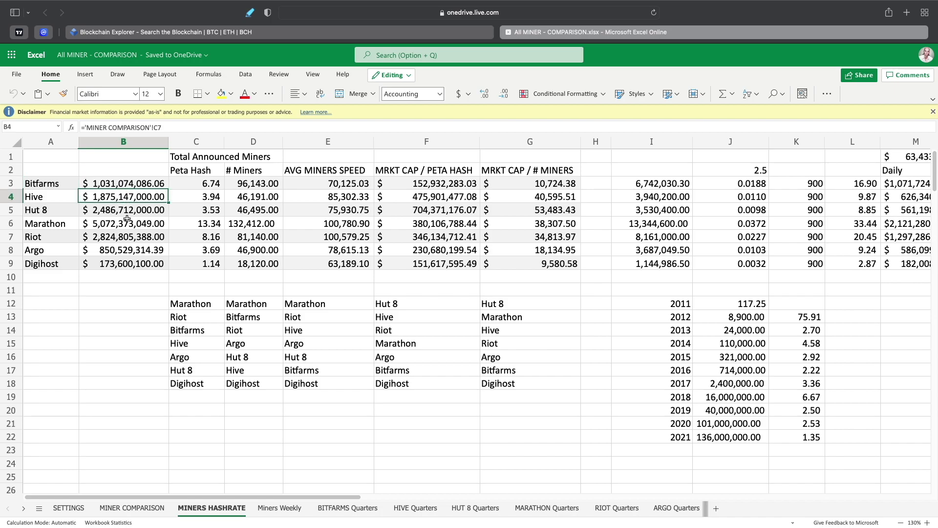
pyautogui.click(128, 214)
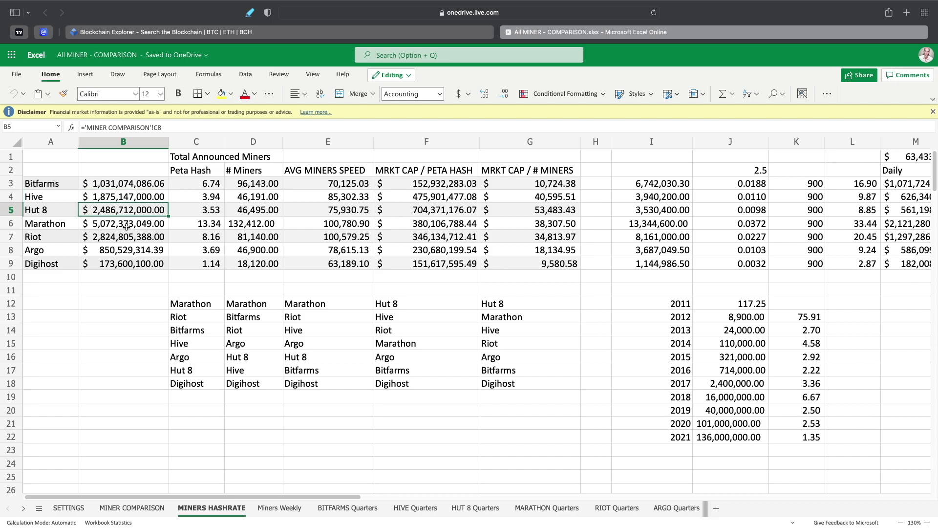
pyautogui.click(126, 226)
pyautogui.click(125, 240)
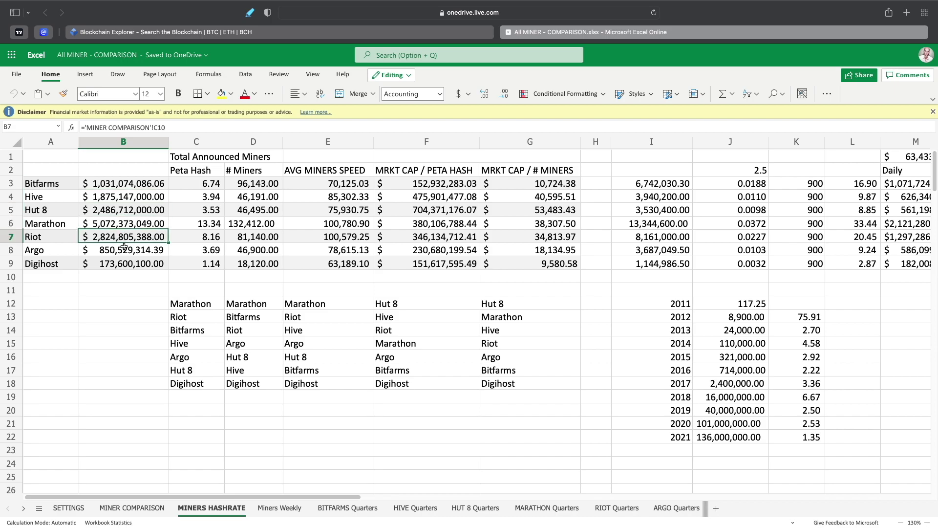
pyautogui.click(125, 251)
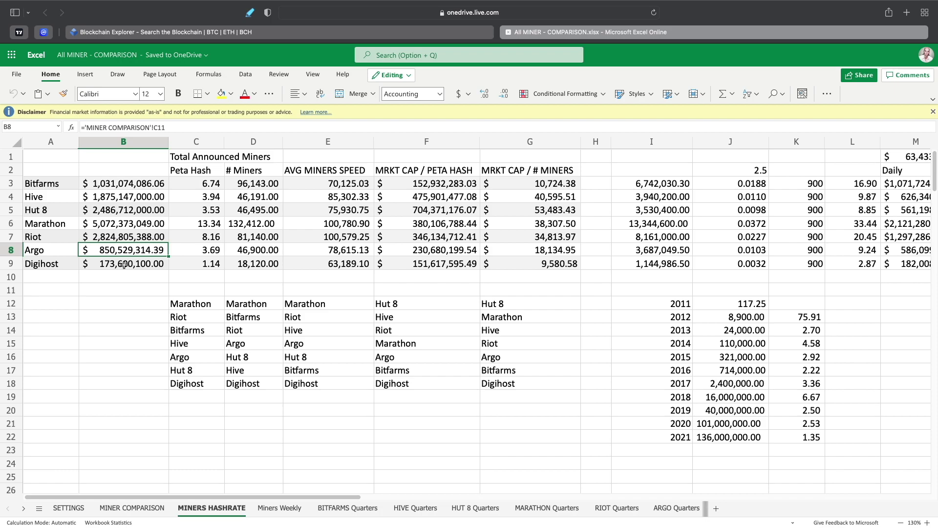
pyautogui.click(124, 264)
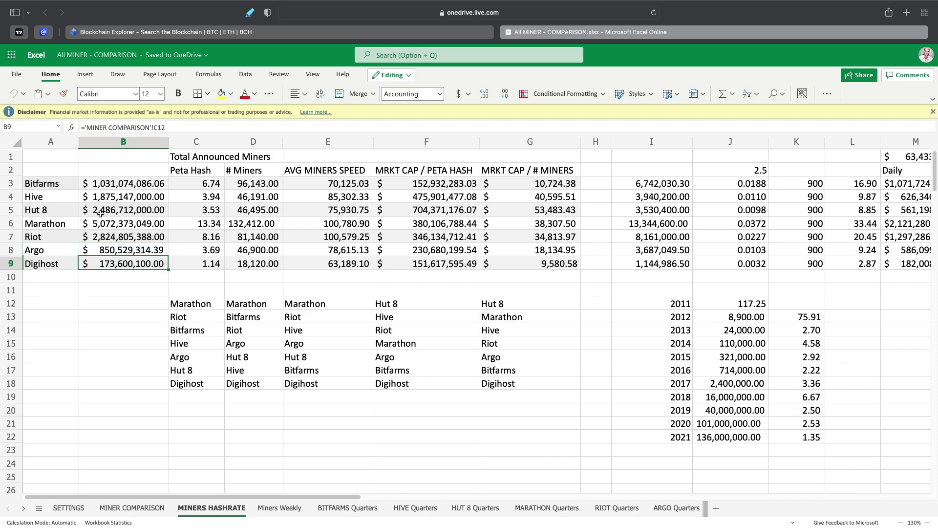
# Step: Trace Bitfarms' Peta Hash formula through the BITFARMS and HIVE Quarters sheets, back to MINERS HASHRATE
pyautogui.click(212, 184)
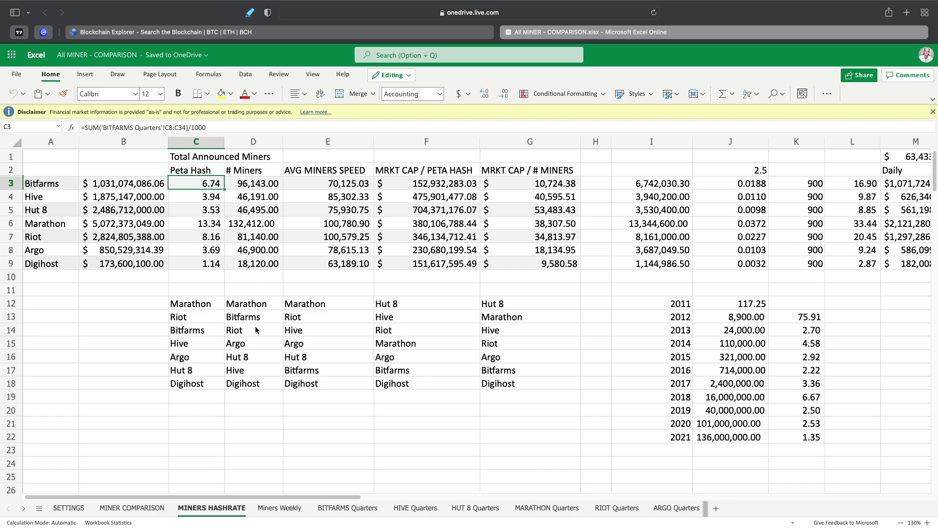
pyautogui.click(355, 508)
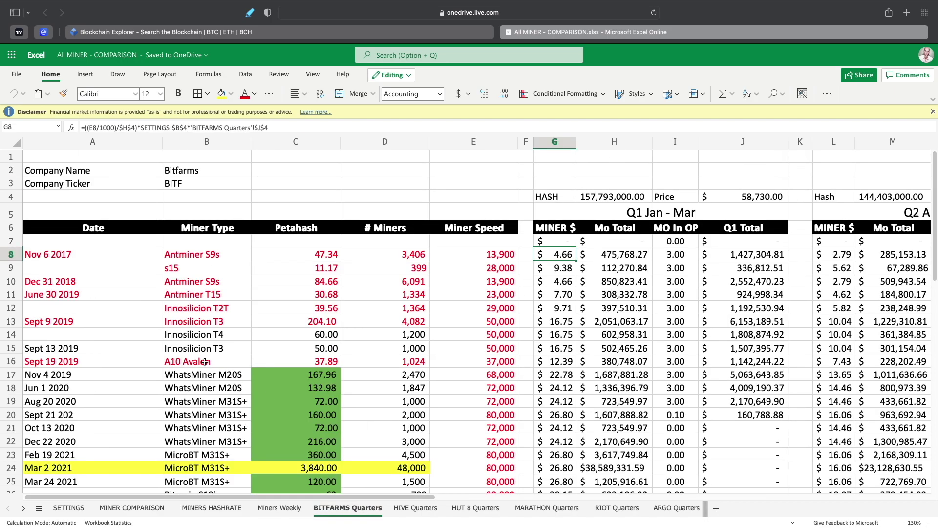
pyautogui.scroll(-10, 205, 362)
pyautogui.scroll(2, 207, 359)
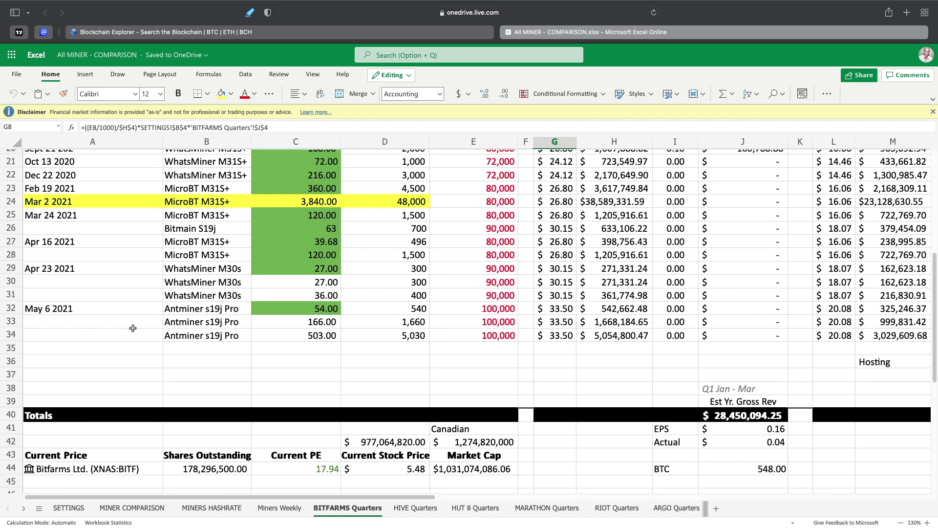
pyautogui.scroll(5, 269, 318)
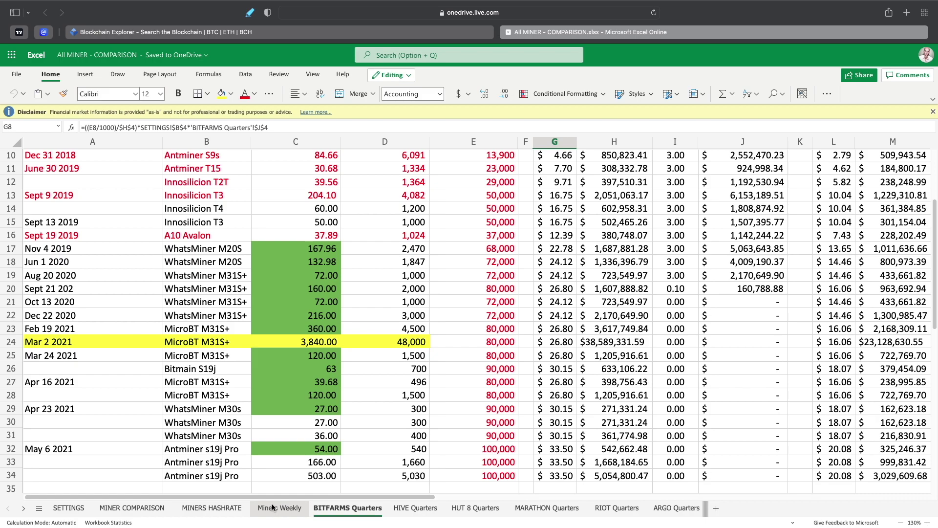
pyautogui.click(416, 508)
pyautogui.scroll(-3, 267, 364)
pyautogui.scroll(-15, 267, 364)
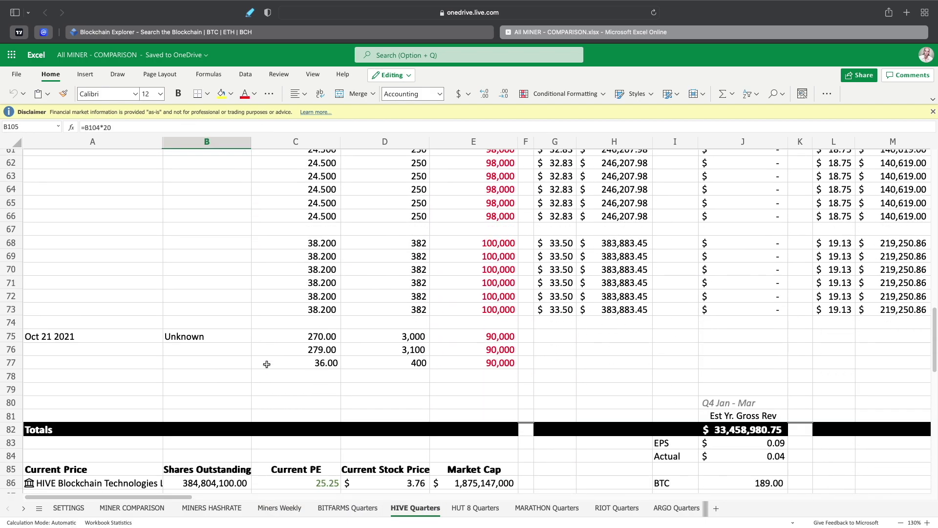
pyautogui.click(191, 509)
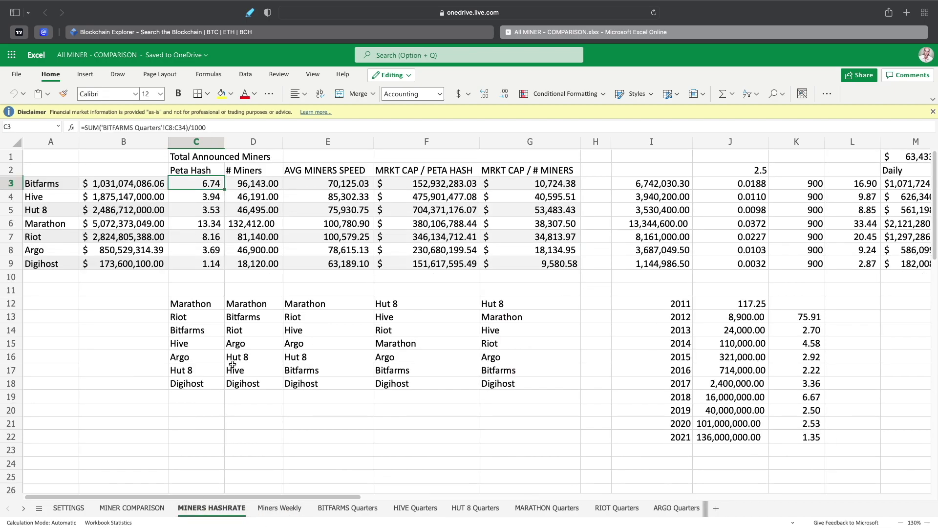
# Step: Inspect the Peta Hash formulas for Hive, Hut 8, Marathon, Riot, Argo and Digihost
pyautogui.click(203, 198)
pyautogui.click(205, 214)
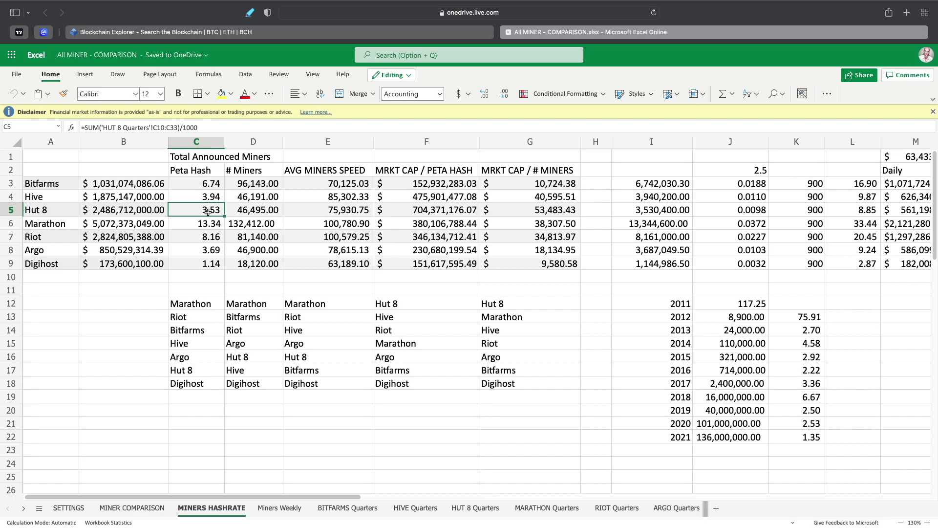
pyautogui.click(210, 224)
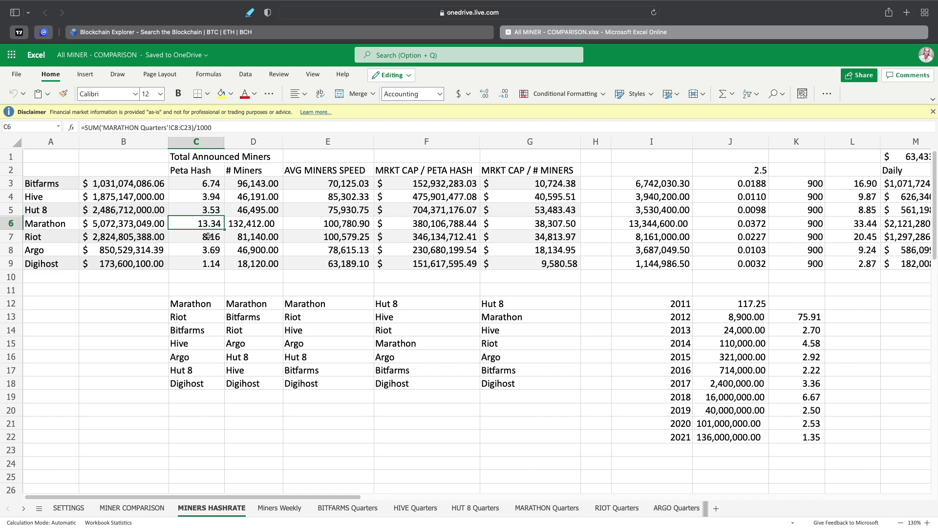
pyautogui.click(209, 236)
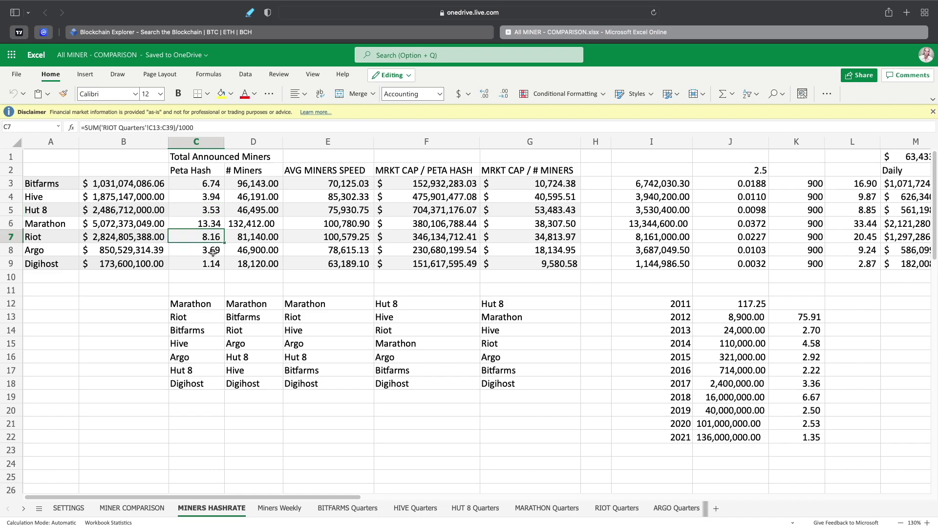
pyautogui.click(213, 252)
pyautogui.click(204, 267)
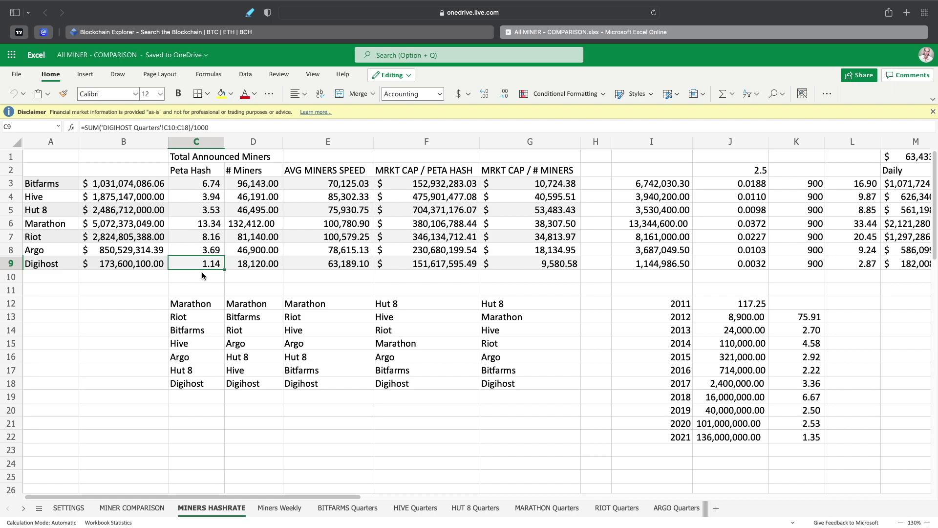
# Step: Step through the ranking list from Marathon at the top to Digihost at the bottom
pyautogui.click(198, 303)
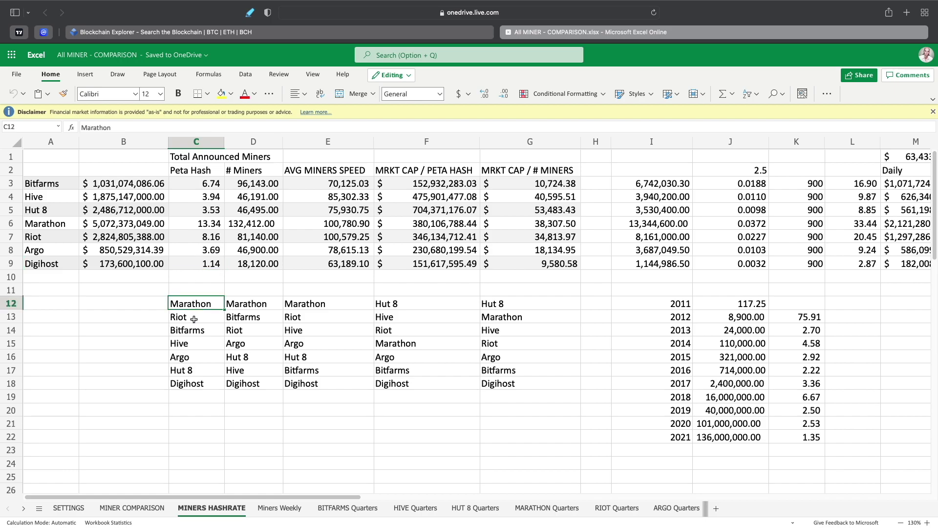
pyautogui.click(200, 322)
pyautogui.click(200, 330)
pyautogui.click(199, 345)
pyautogui.click(201, 358)
pyautogui.click(202, 367)
pyautogui.click(202, 382)
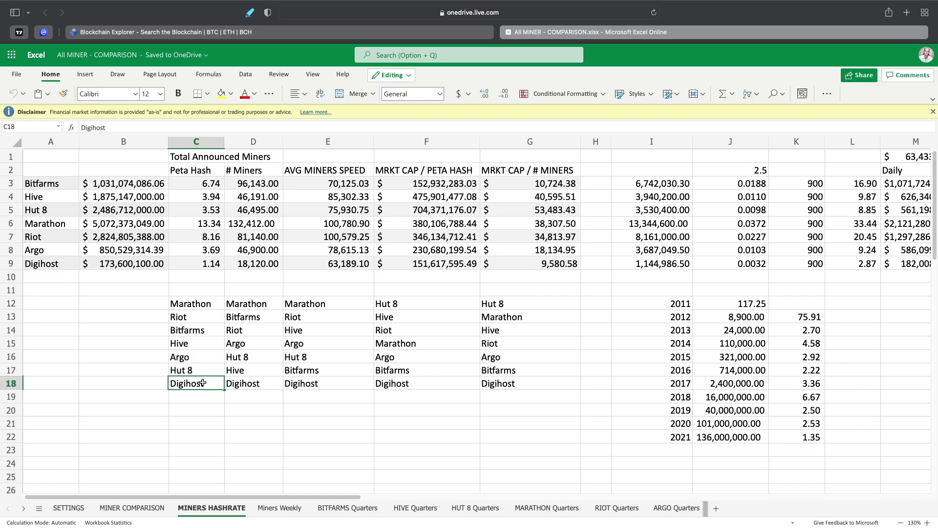
# Step: Inspect miner count and average miner speed formulas for Bitfarms, Hive, Hut 8 and Marathon
pyautogui.click(252, 185)
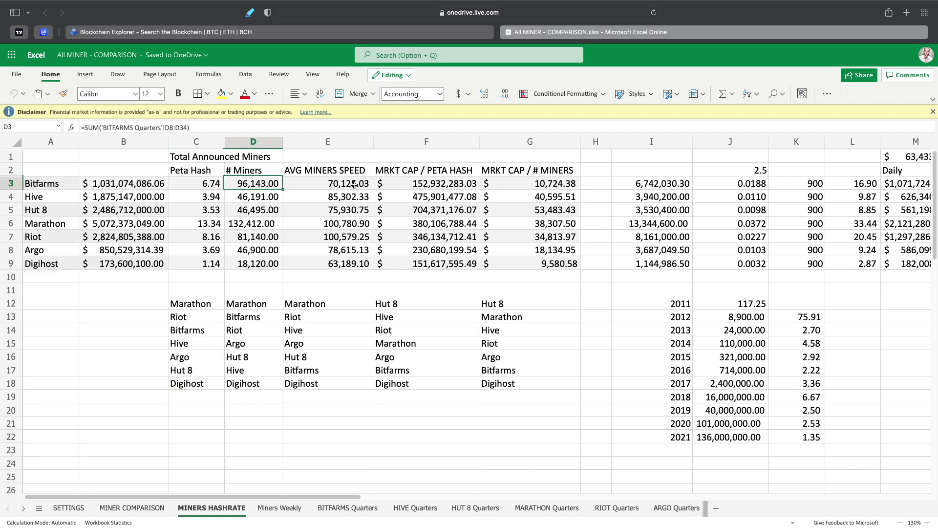
pyautogui.click(337, 184)
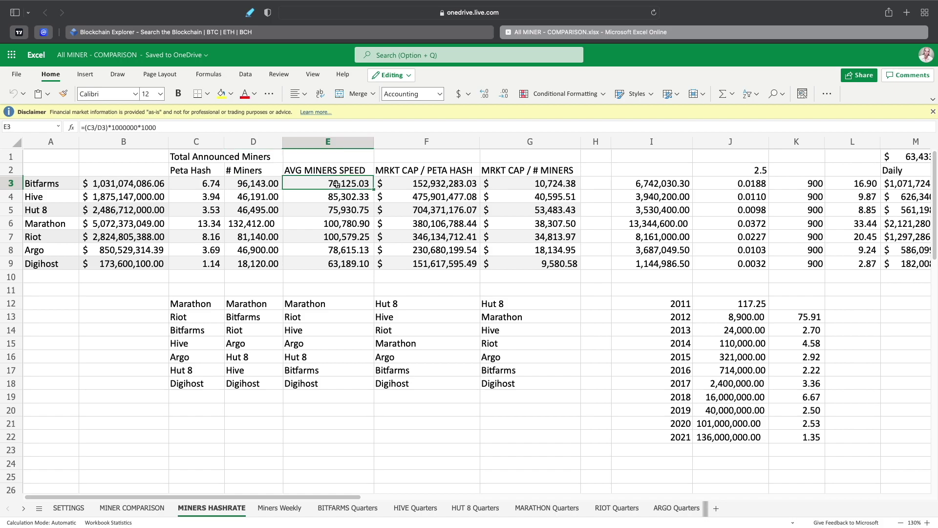
pyautogui.click(251, 198)
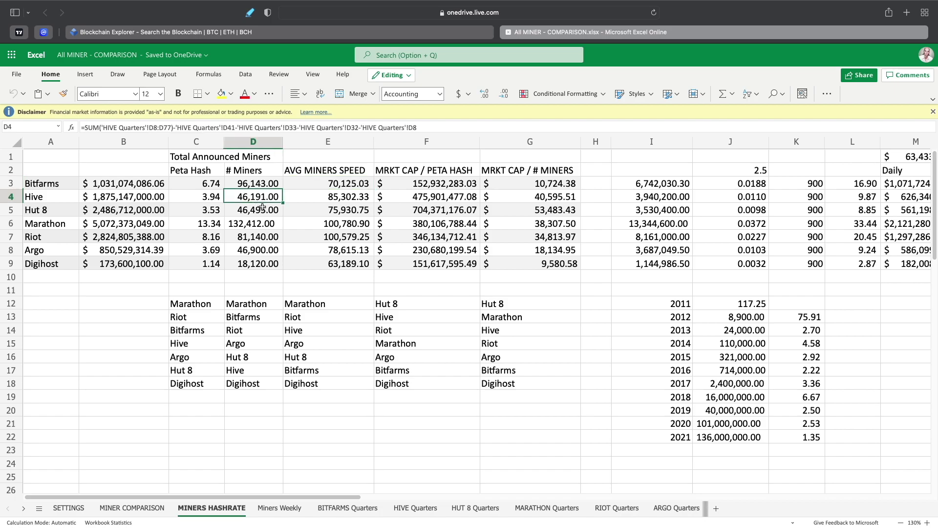
pyautogui.click(318, 199)
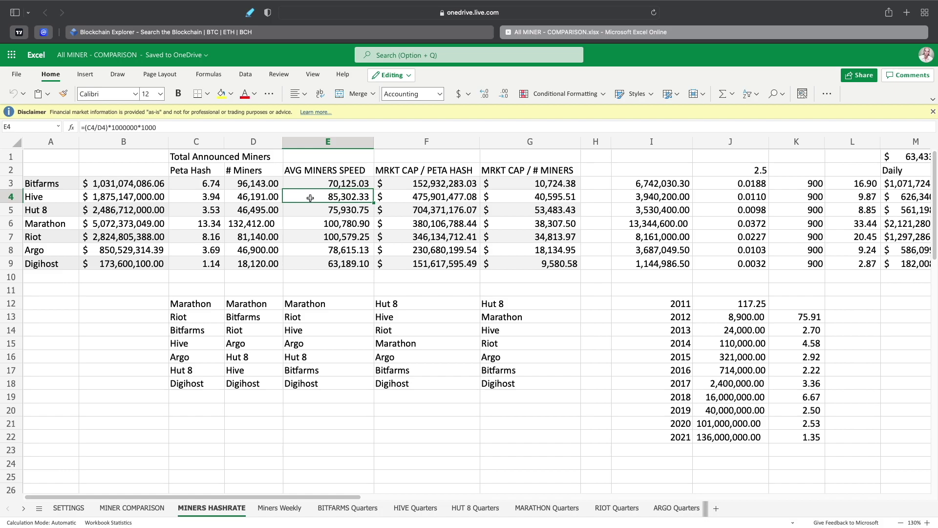
pyautogui.click(263, 214)
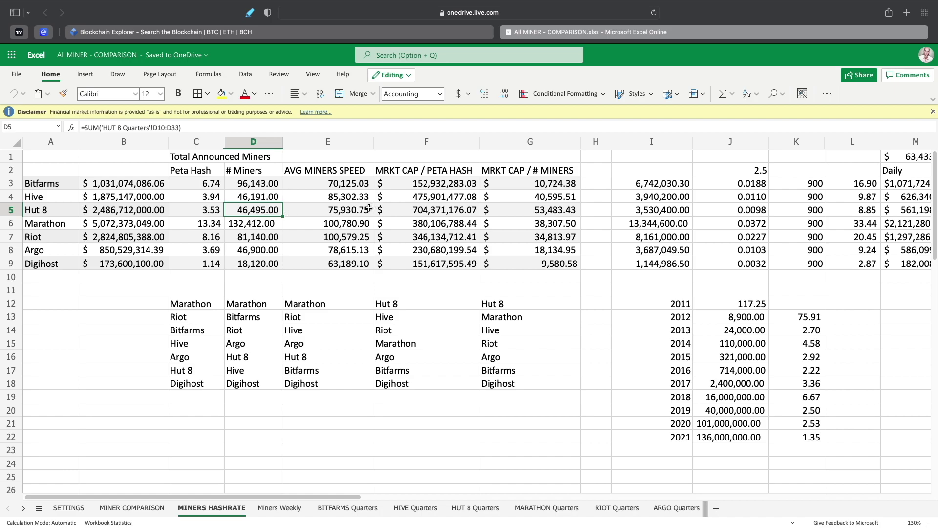
pyautogui.click(354, 210)
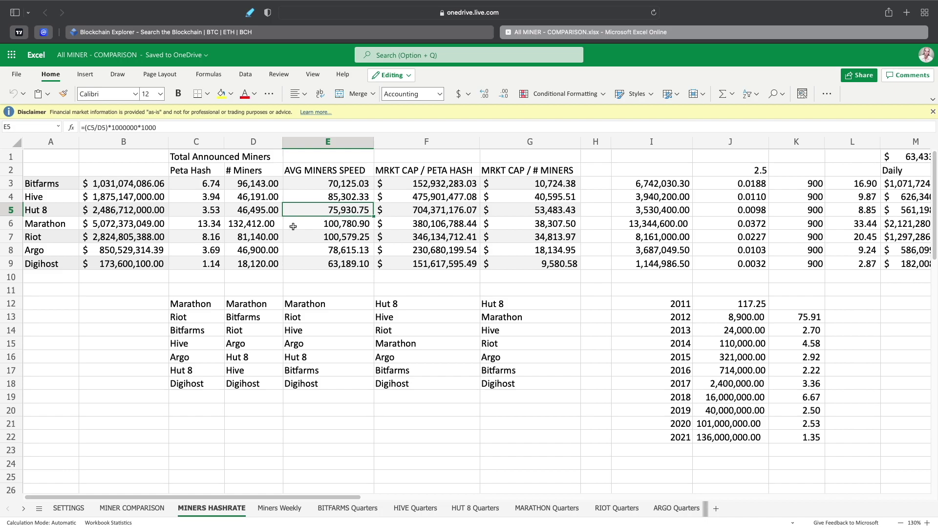
pyautogui.click(247, 226)
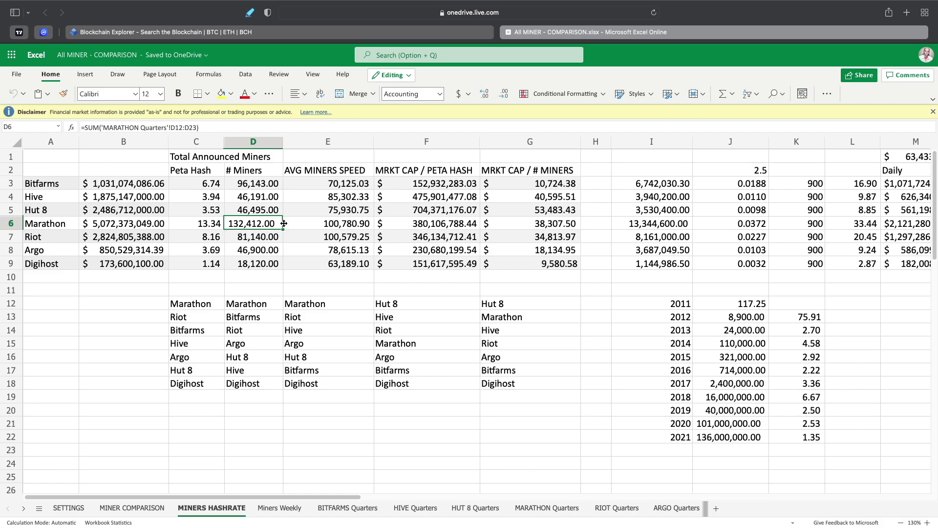
pyautogui.click(336, 225)
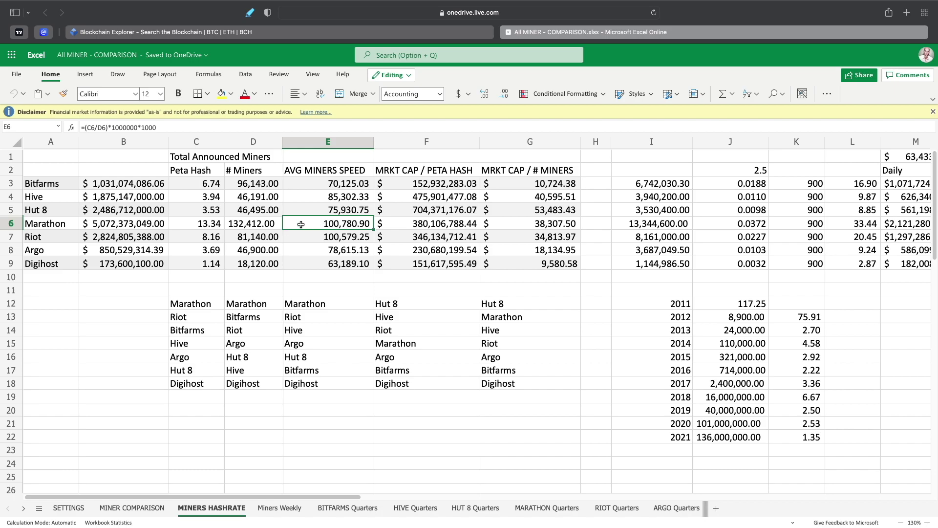
# Step: Inspect miner count and average miner speed formulas for Riot, Argo and Digihost
pyautogui.click(257, 238)
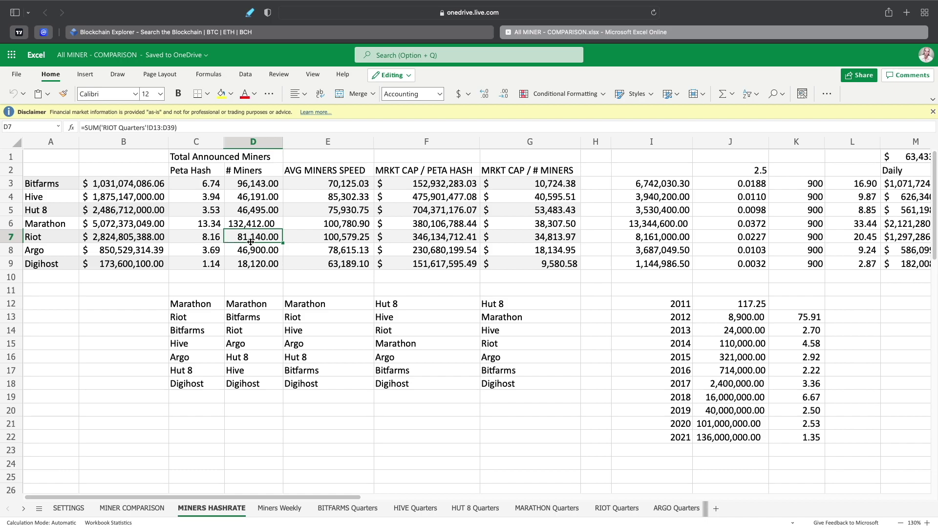
pyautogui.click(342, 237)
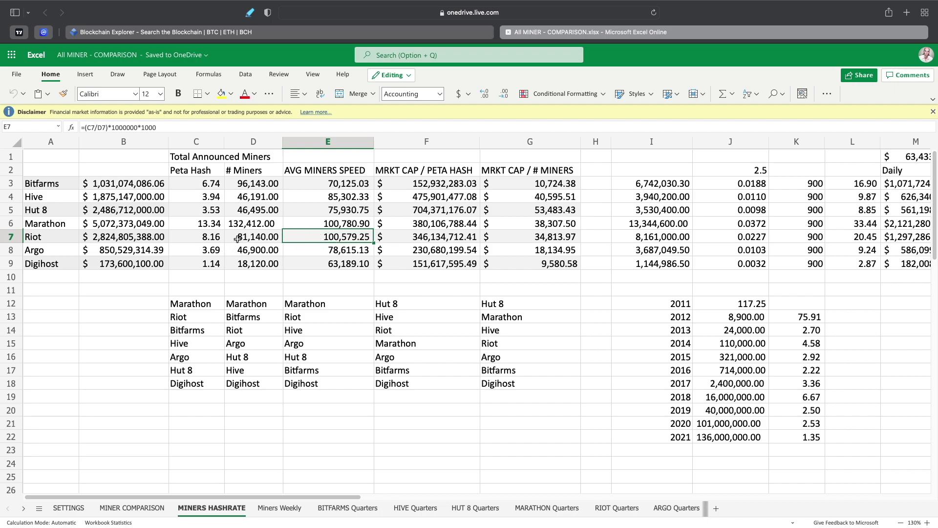
pyautogui.click(250, 255)
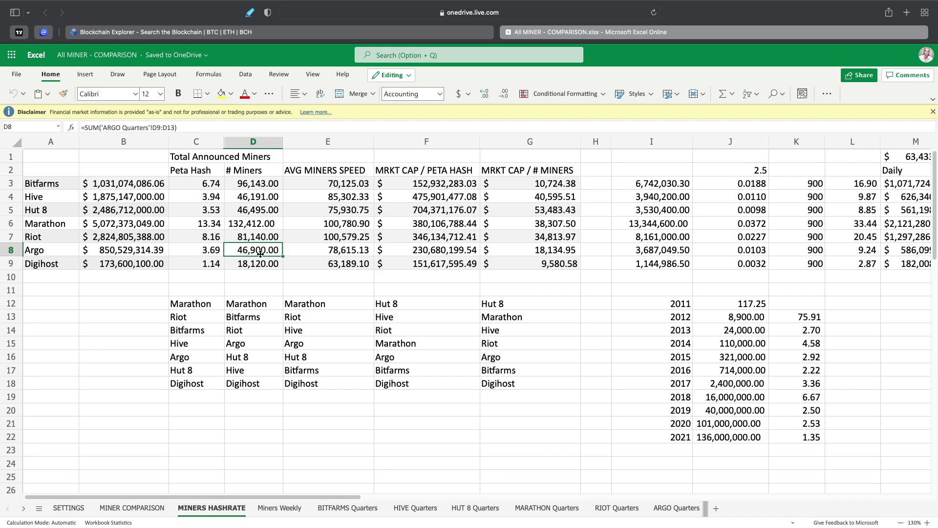
pyautogui.click(325, 254)
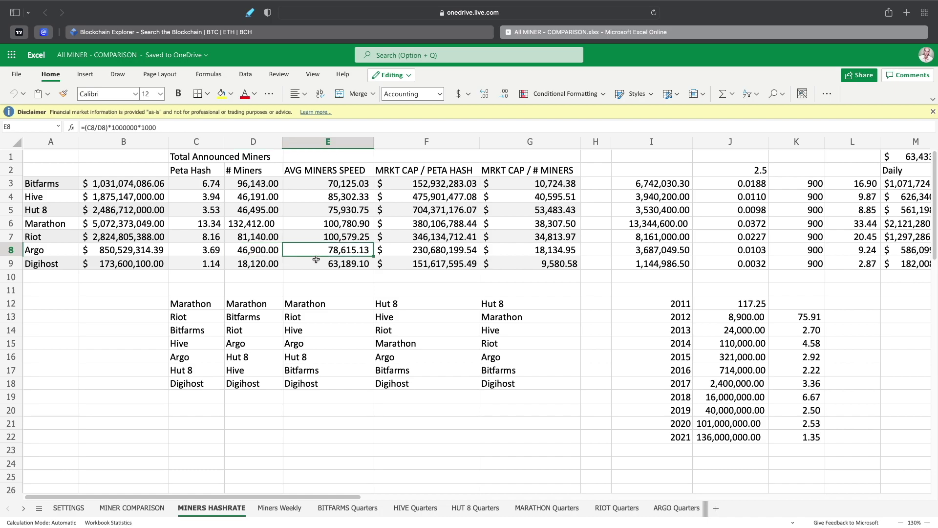
pyautogui.click(254, 261)
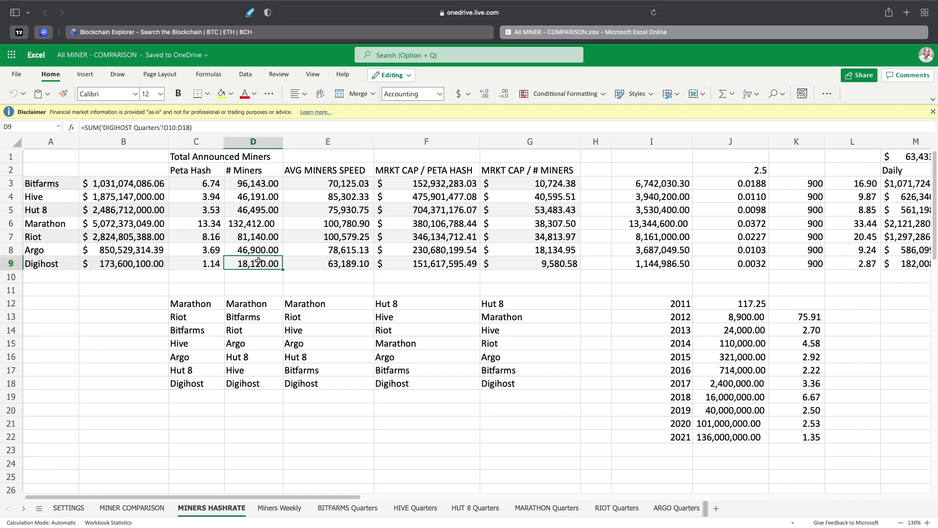
pyautogui.click(325, 267)
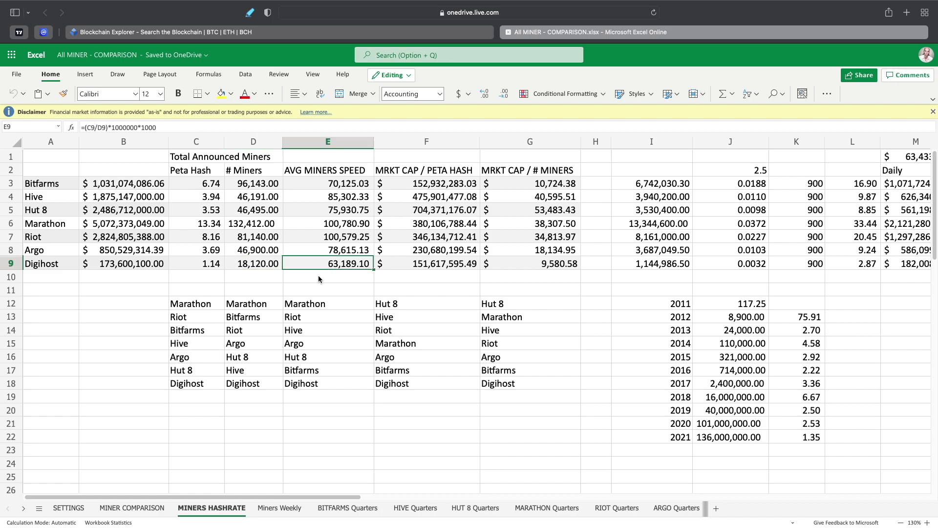
# Step: Step through the speed ranking entries from Marathon down to Digihost
pyautogui.click(320, 306)
pyautogui.click(321, 318)
pyautogui.click(317, 331)
pyautogui.click(315, 344)
pyautogui.click(311, 362)
pyautogui.click(312, 372)
pyautogui.click(311, 387)
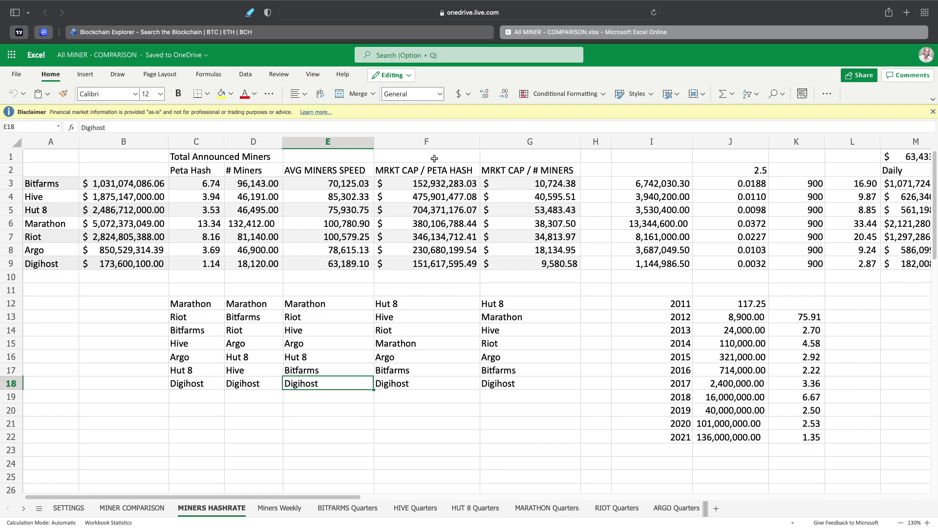
# Step: Check market cap, Peta Hash and market cap per peta hash formulas for Bitfarms and Hive
pyautogui.click(131, 184)
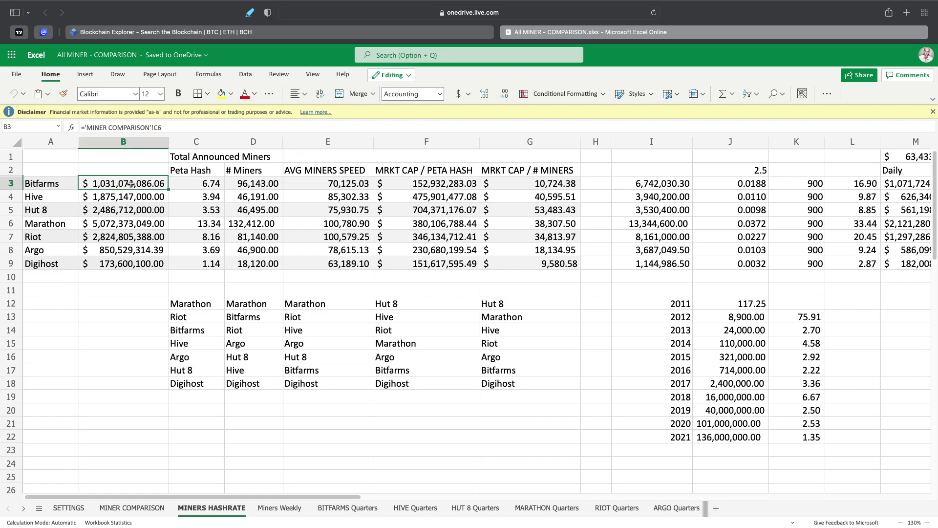
pyautogui.click(210, 183)
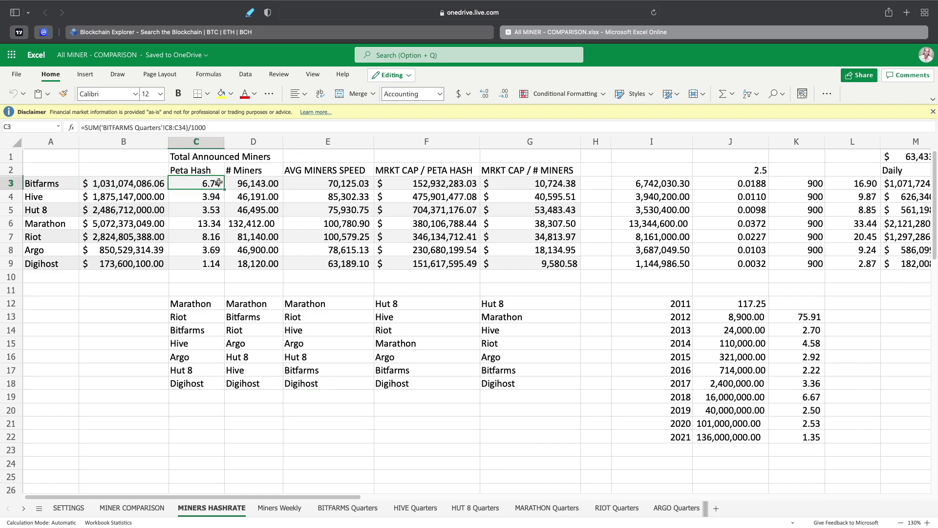
pyautogui.click(436, 185)
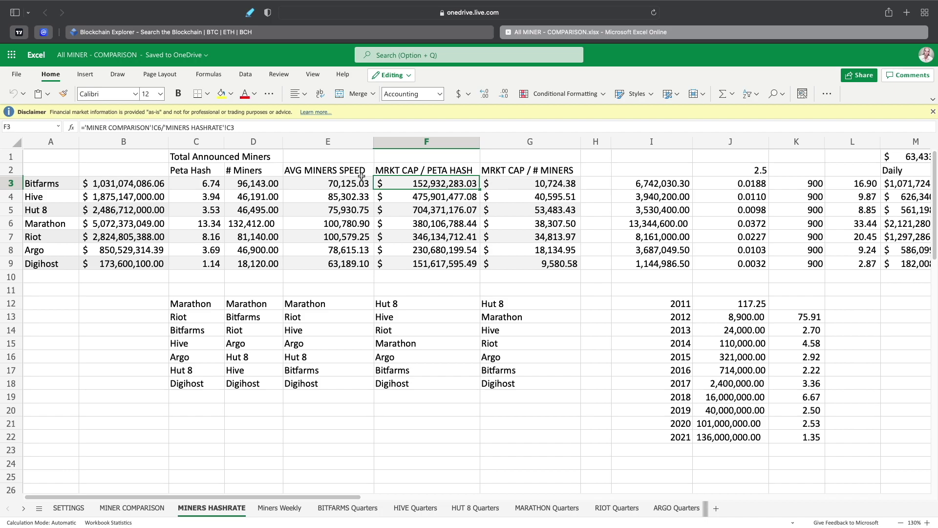
pyautogui.click(212, 183)
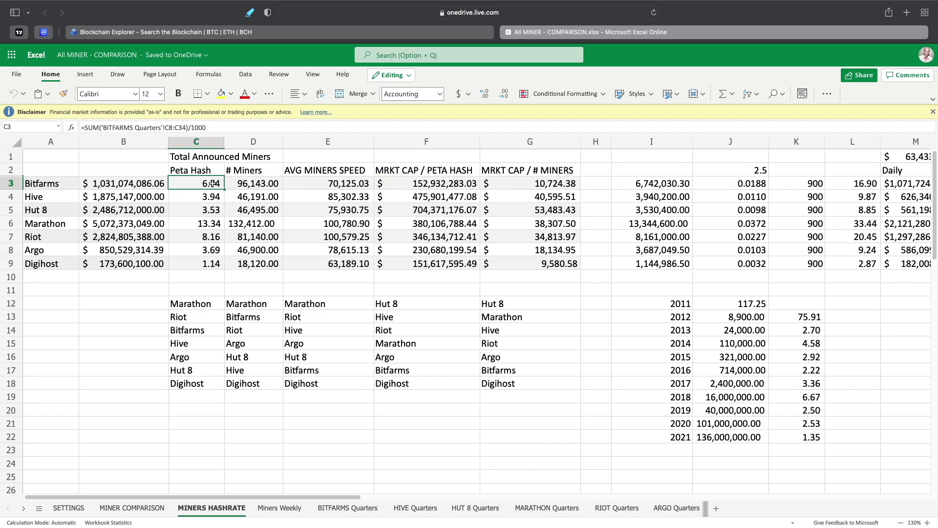
pyautogui.click(136, 182)
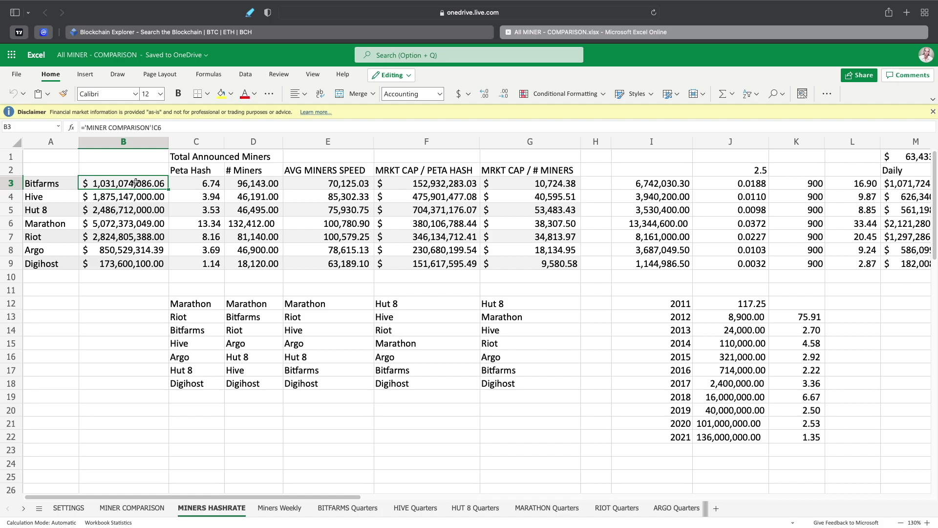
pyautogui.click(442, 196)
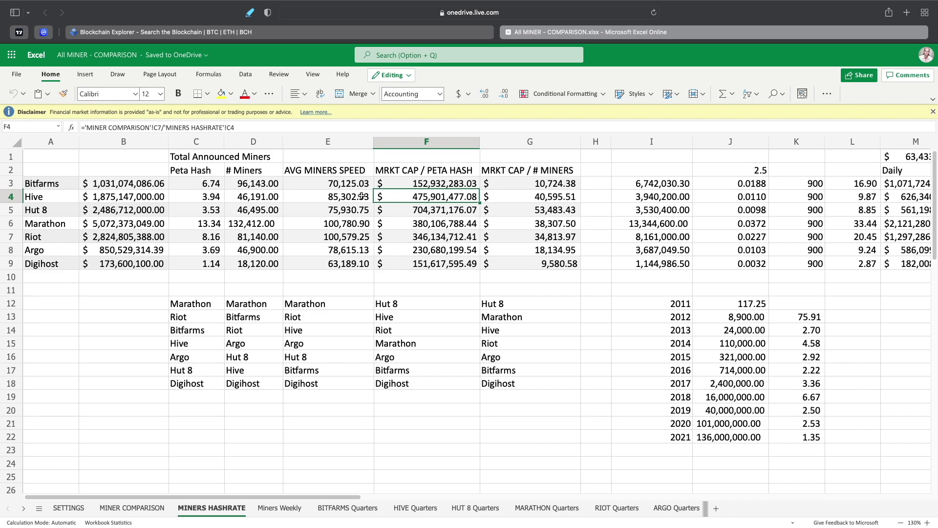
pyautogui.click(128, 197)
pyautogui.click(194, 197)
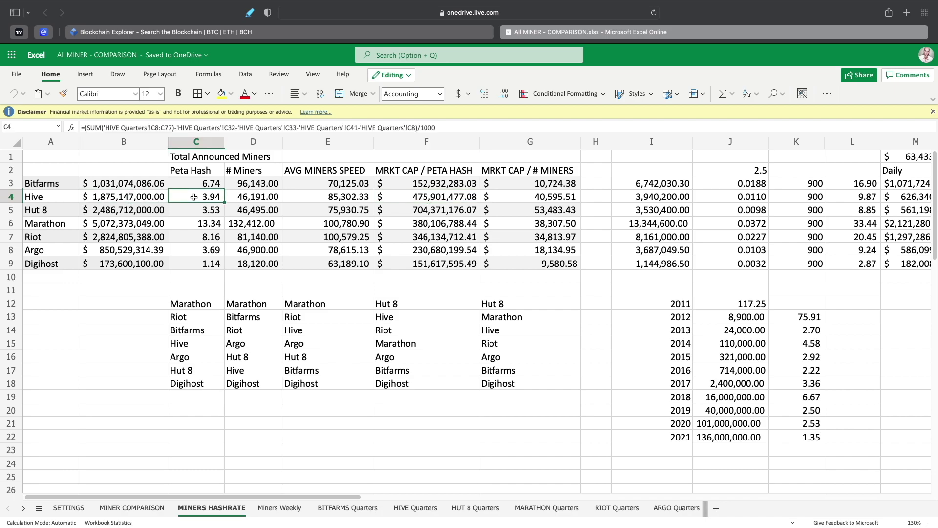
# Step: Inspect market cap per peta hash formulas for Hut 8, Marathon, Riot, Argo and Digihost
pyautogui.click(443, 213)
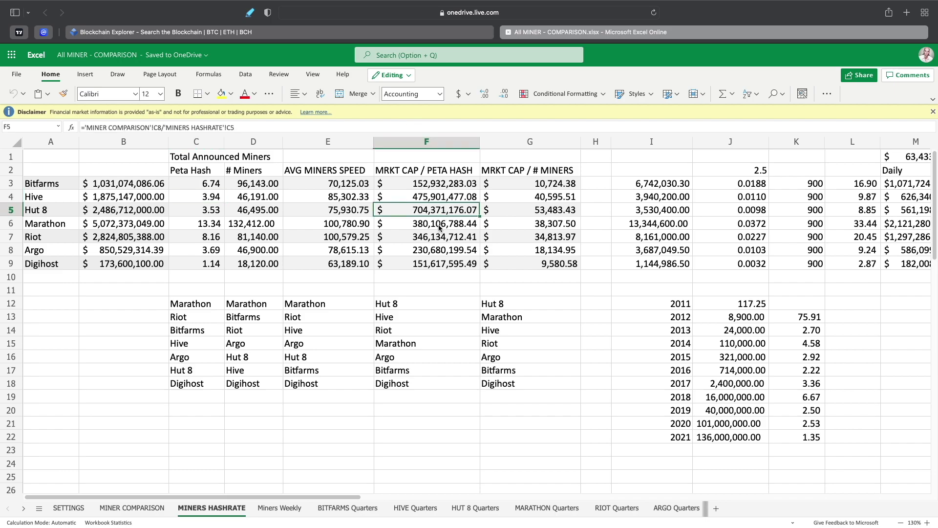
pyautogui.click(440, 223)
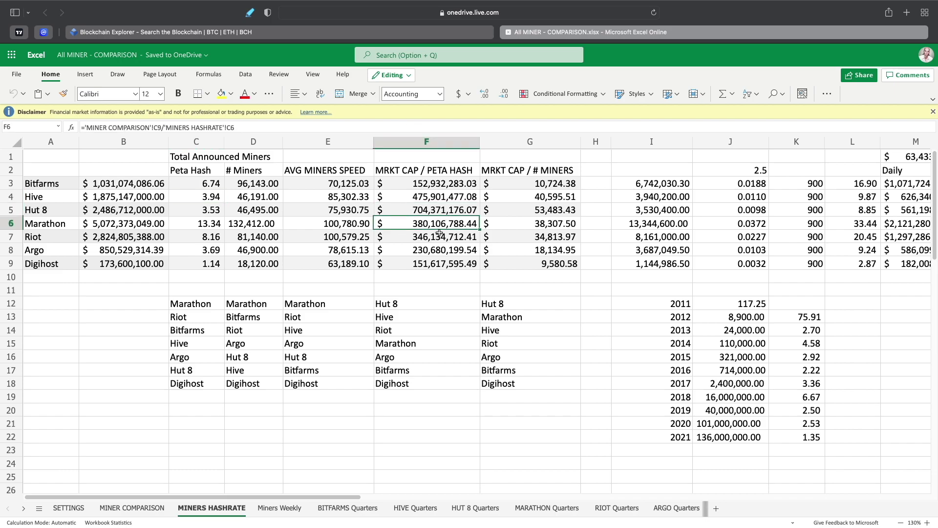
pyautogui.click(438, 240)
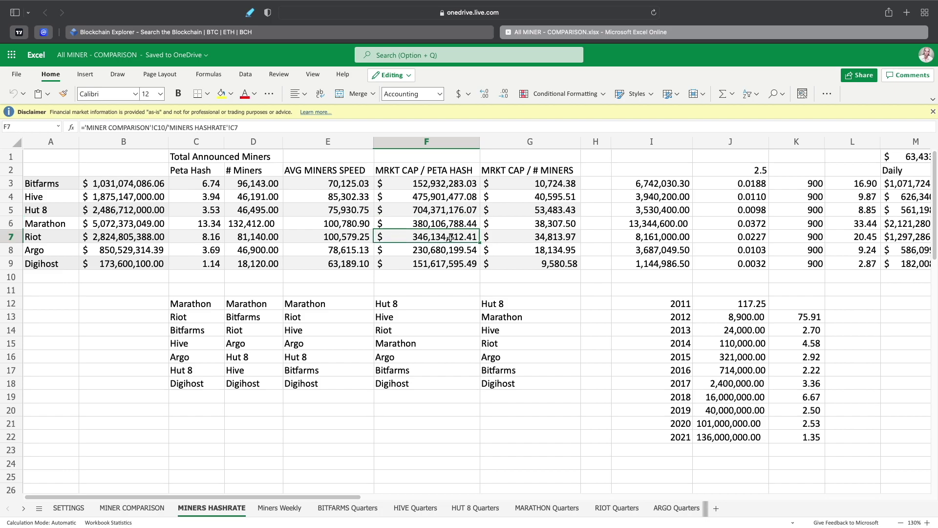
pyautogui.click(443, 253)
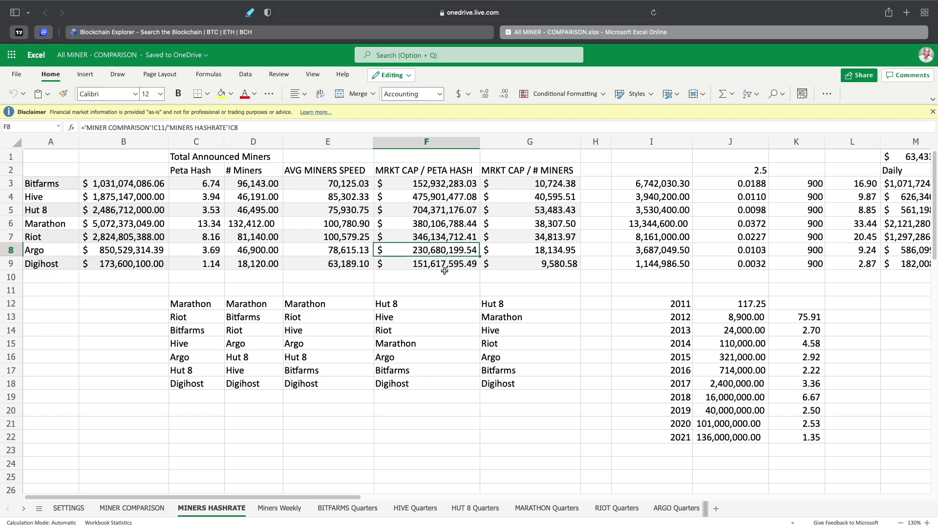
pyautogui.click(449, 265)
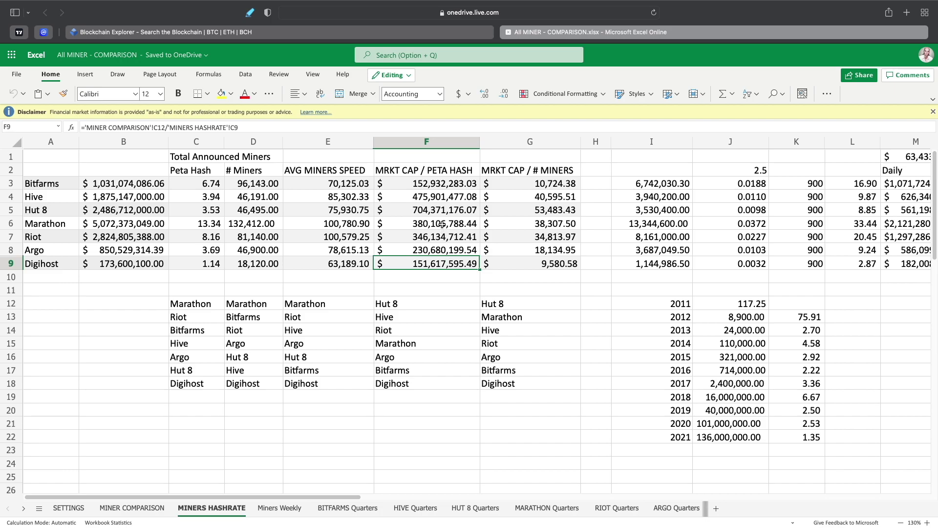
pyautogui.click(442, 223)
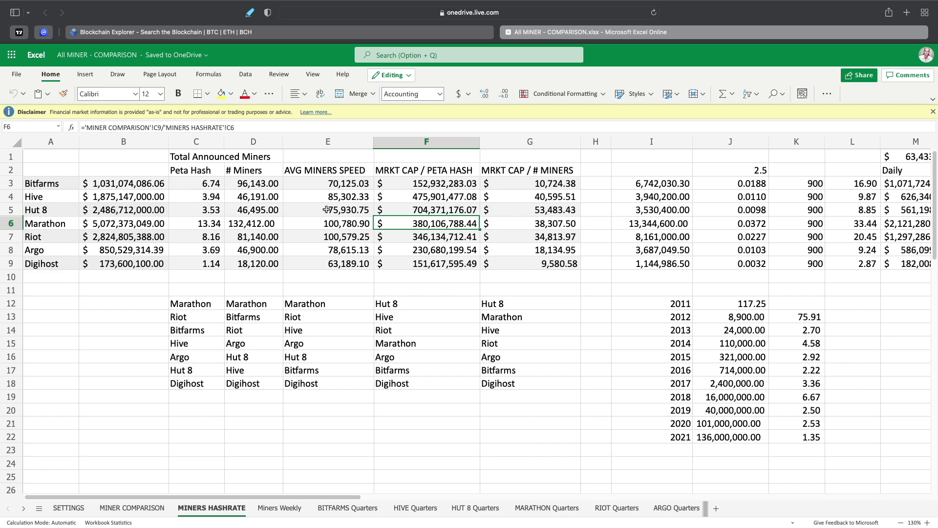
pyautogui.click(446, 201)
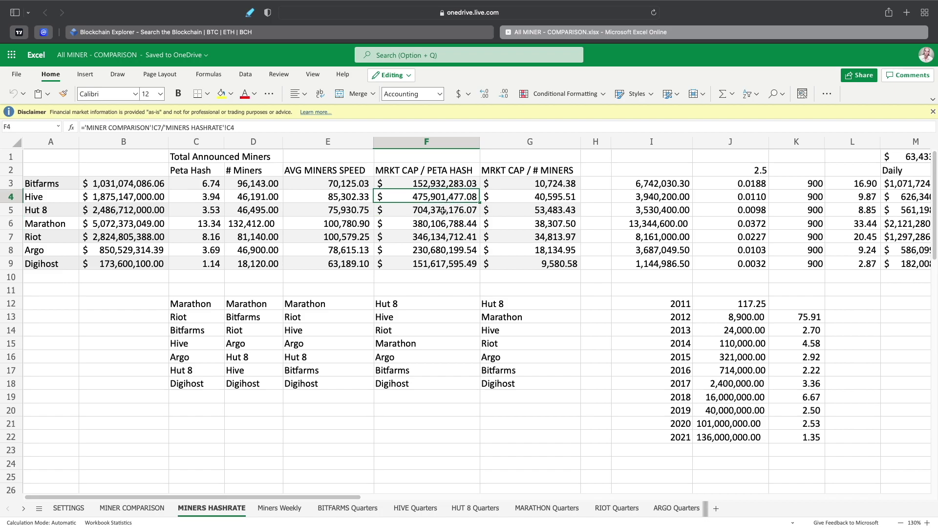
pyautogui.click(443, 211)
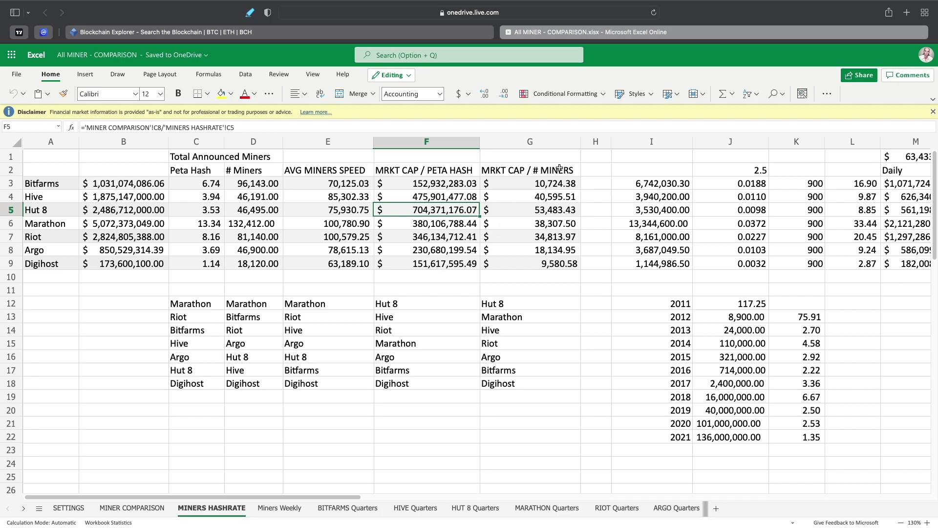
# Step: Inspect the market cap per miner formulas for all seven miners, Bitfarms through Digihost
pyautogui.click(263, 186)
pyautogui.click(108, 186)
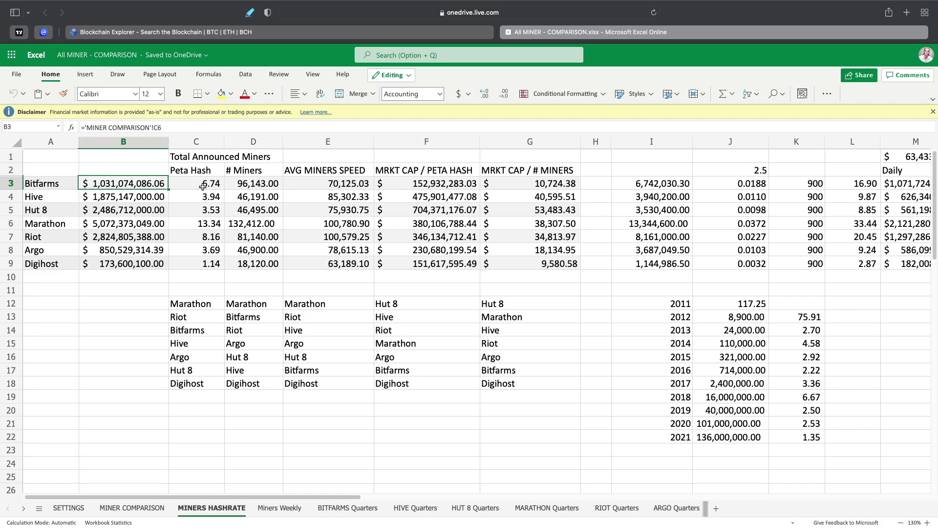
pyautogui.click(247, 185)
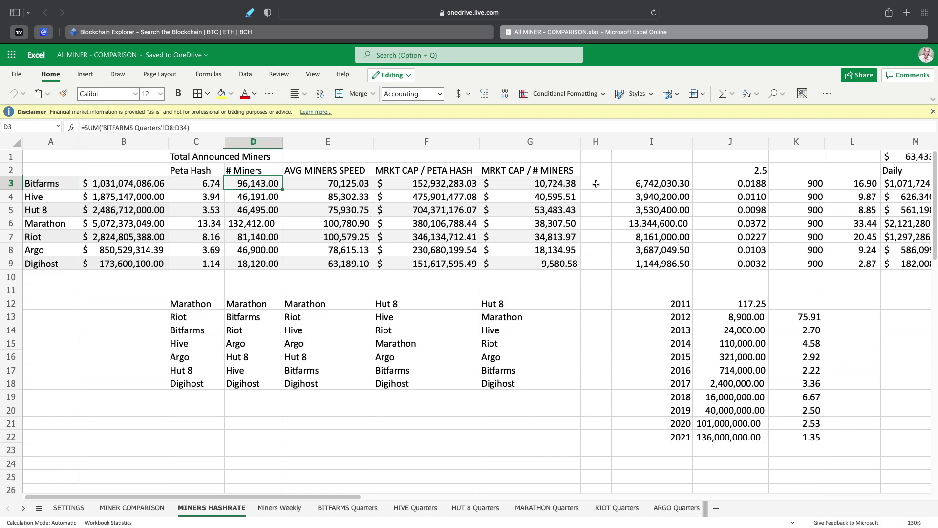
pyautogui.click(557, 184)
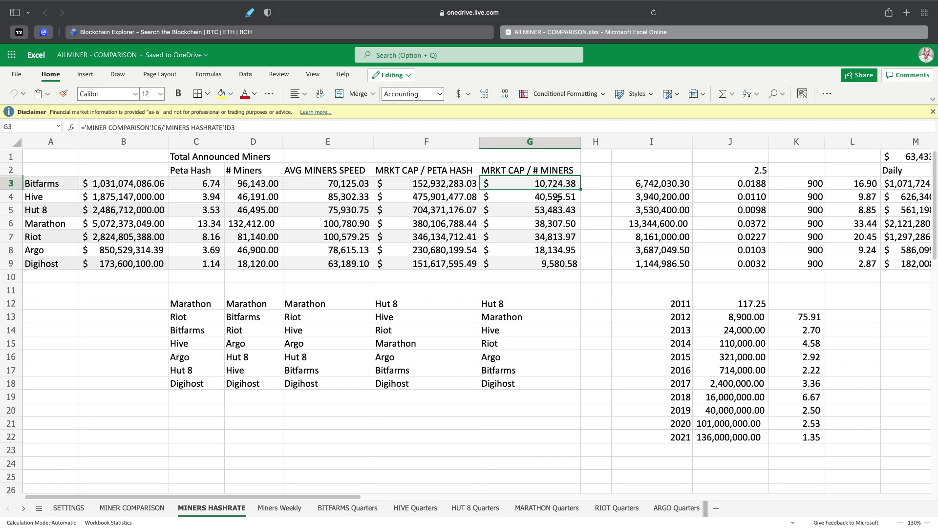
pyautogui.click(558, 198)
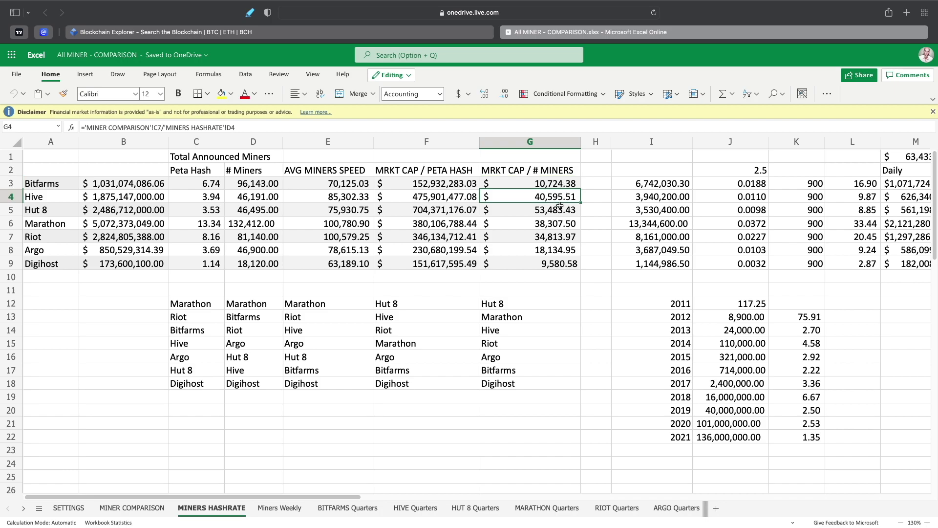
pyautogui.click(553, 211)
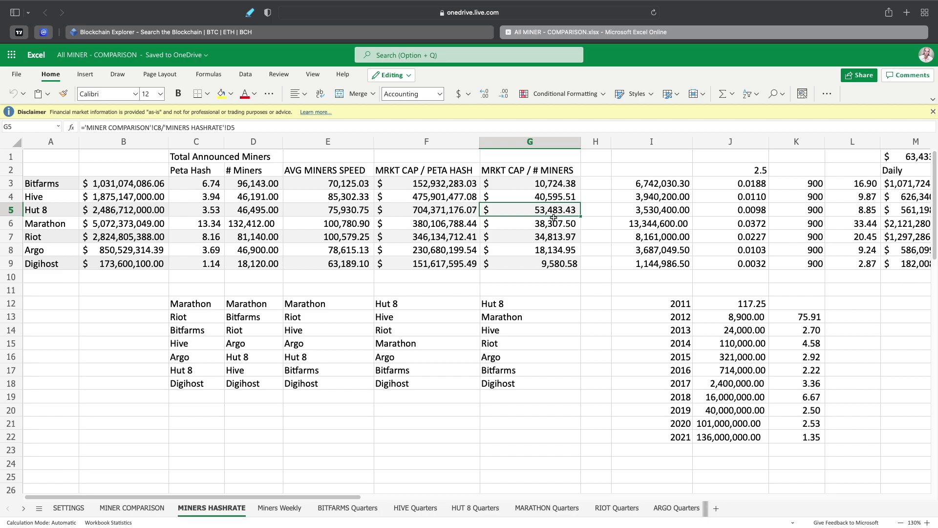
pyautogui.click(554, 224)
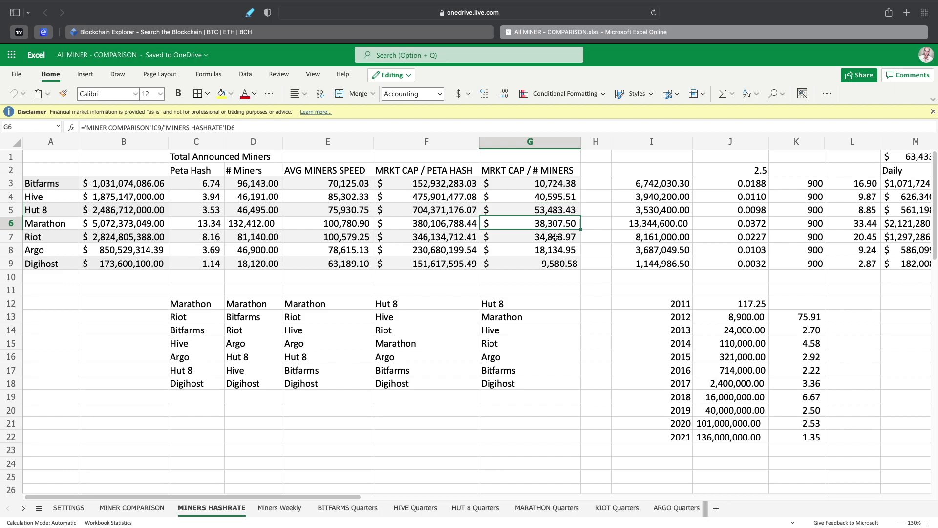
pyautogui.click(554, 238)
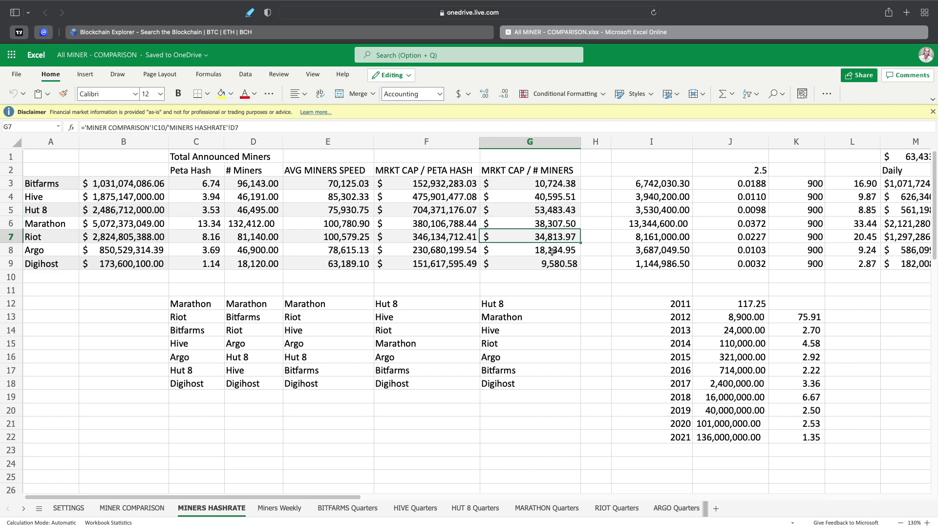
pyautogui.click(554, 250)
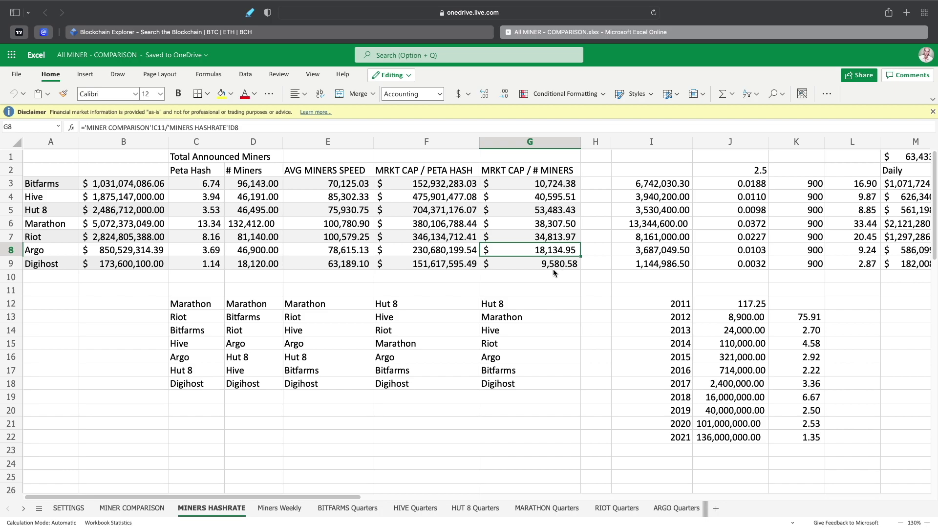
pyautogui.click(554, 264)
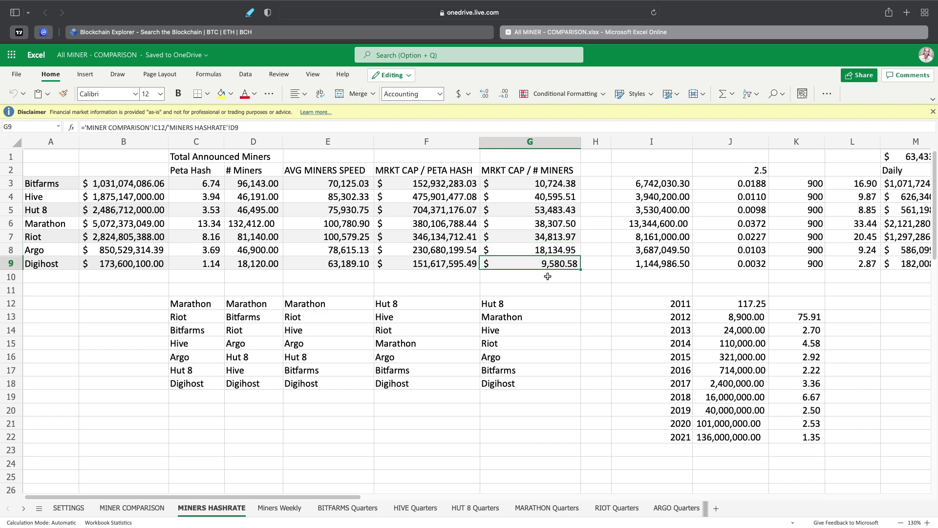
# Step: Select all seven market cap per miner values and recheck Hut 8's formula
pyautogui.click(539, 209)
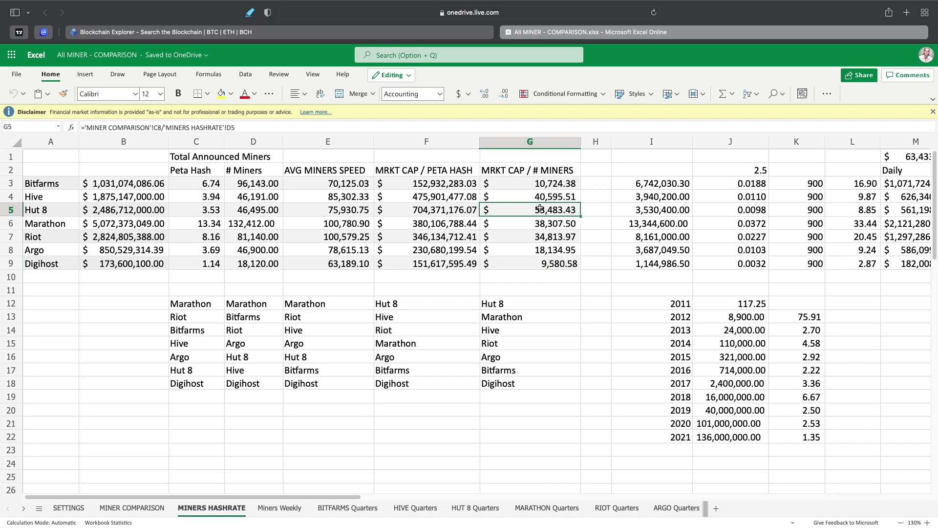
pyautogui.click(549, 184)
pyautogui.moveTo(549, 184); pyautogui.dragTo(545, 263)
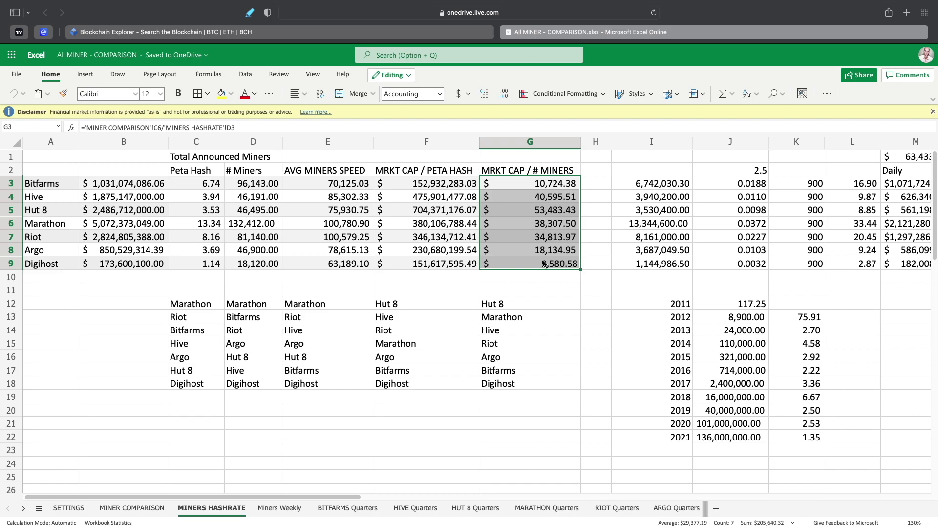
pyautogui.click(544, 210)
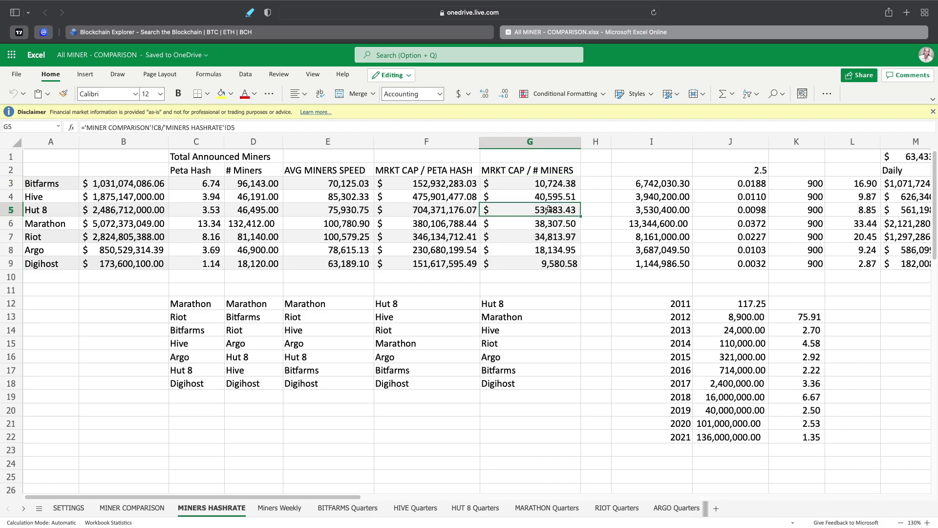
# Step: Compare Marathon and Riot on market cap per miner, per peta hash and average speed
pyautogui.moveTo(545, 223); pyautogui.dragTo(544, 236)
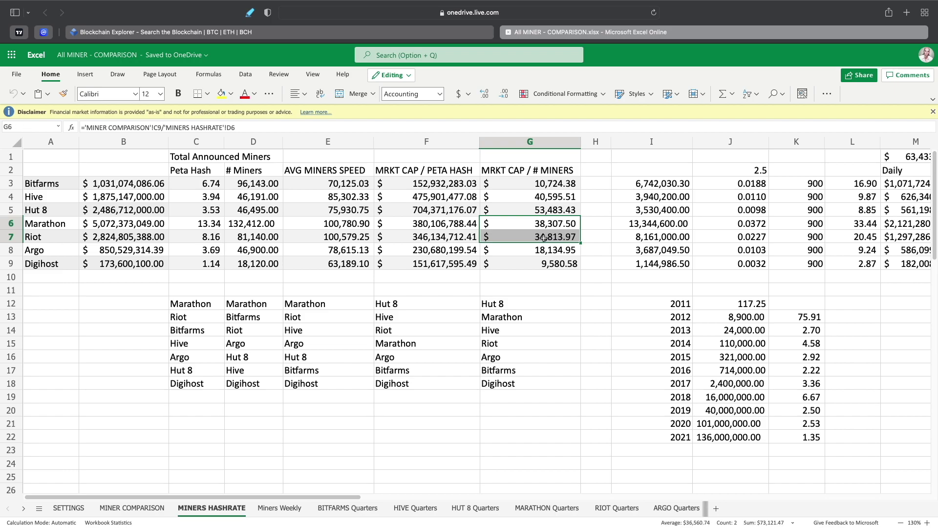
pyautogui.moveTo(456, 224); pyautogui.dragTo(453, 234)
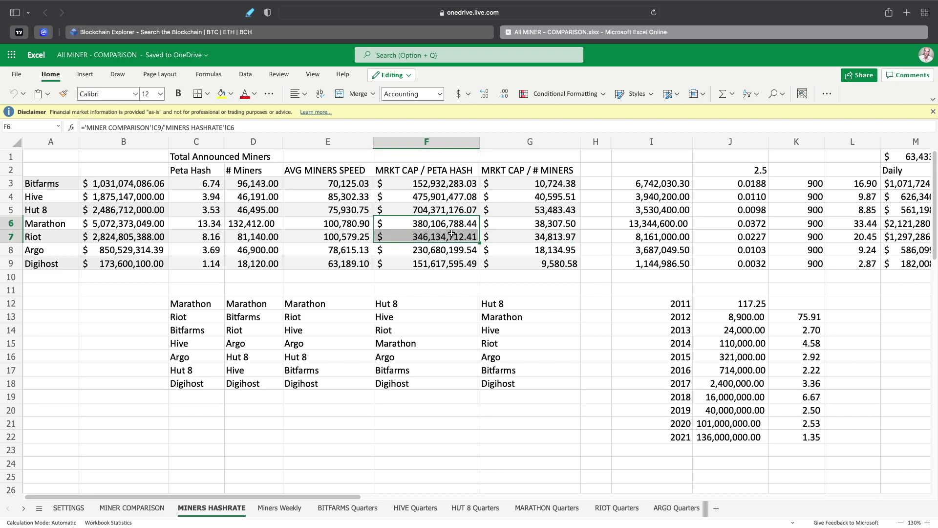
pyautogui.click(336, 225)
pyautogui.moveTo(336, 225); pyautogui.dragTo(336, 236)
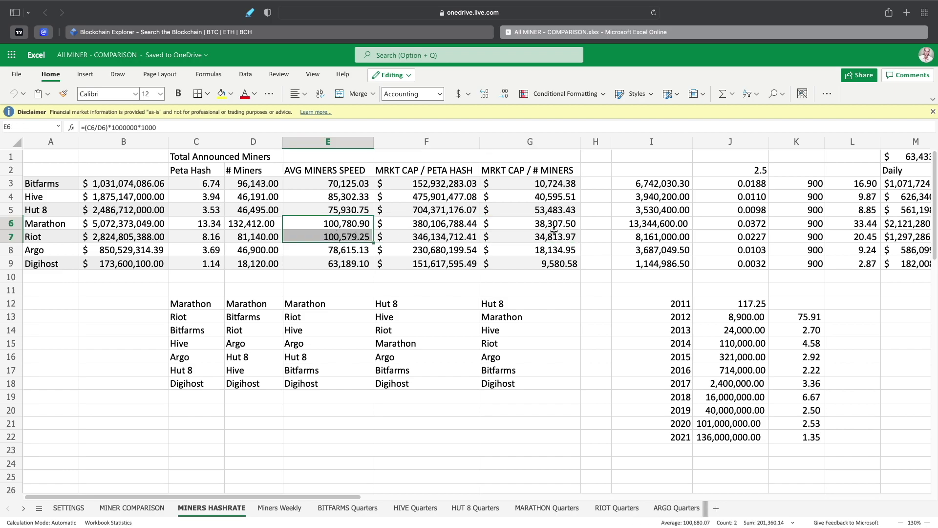
pyautogui.moveTo(558, 223); pyautogui.dragTo(557, 236)
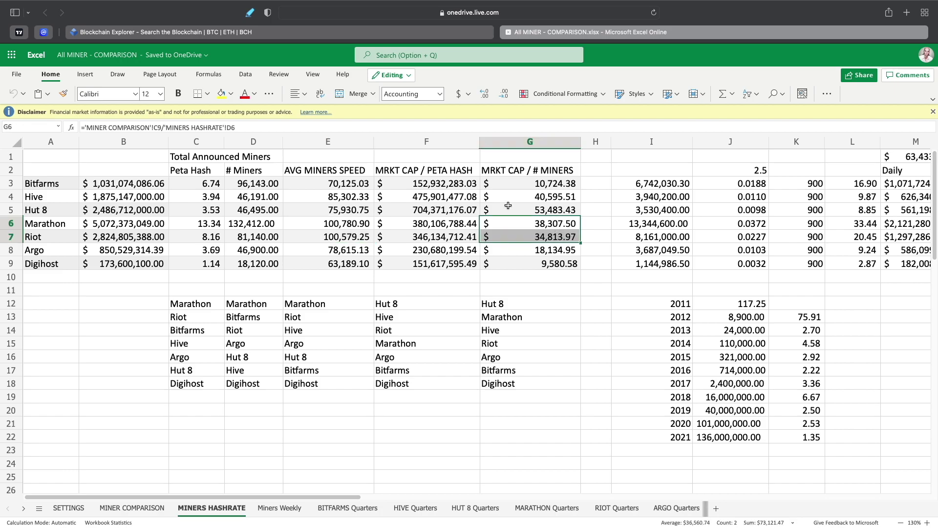
pyautogui.click(546, 209)
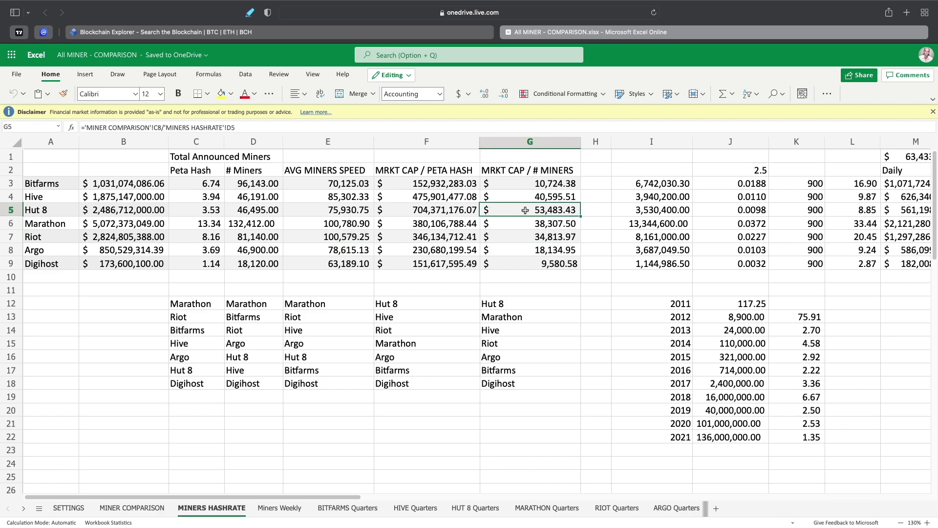
pyautogui.click(555, 196)
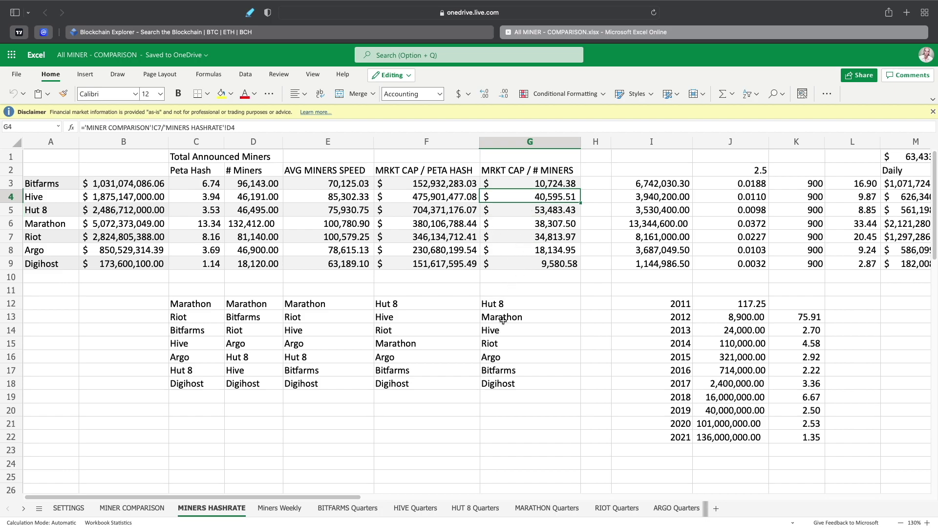
pyautogui.click(553, 208)
pyautogui.click(556, 194)
# Step: Show Blockchain.com's total hash rate chart over All Time on a logarithmic scale, then return to Excel
pyautogui.hscroll(2, 521, 186)
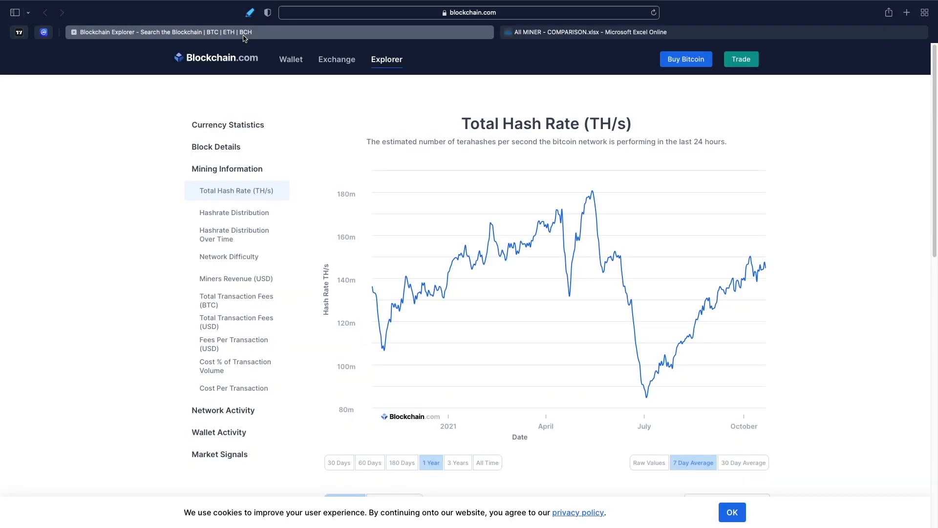
pyautogui.click(243, 33)
pyautogui.click(489, 464)
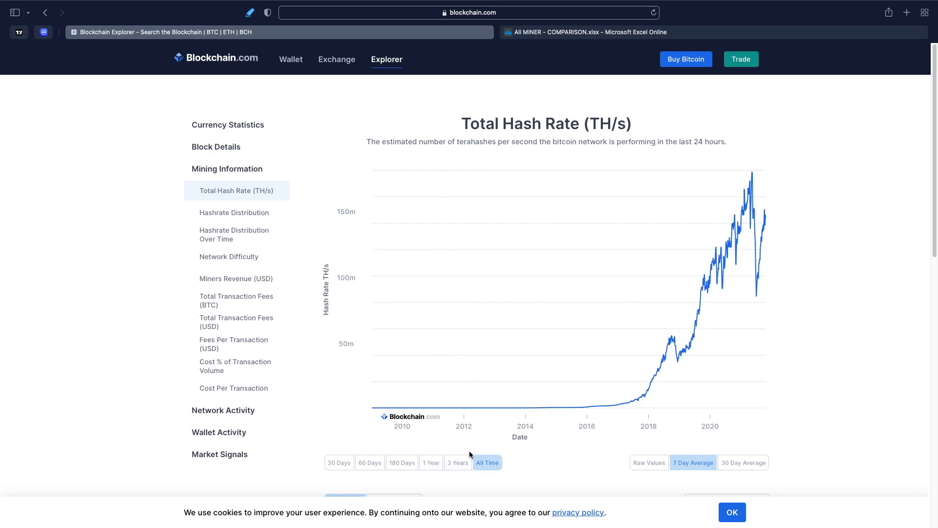
pyautogui.scroll(-1, 449, 465)
pyautogui.click(391, 487)
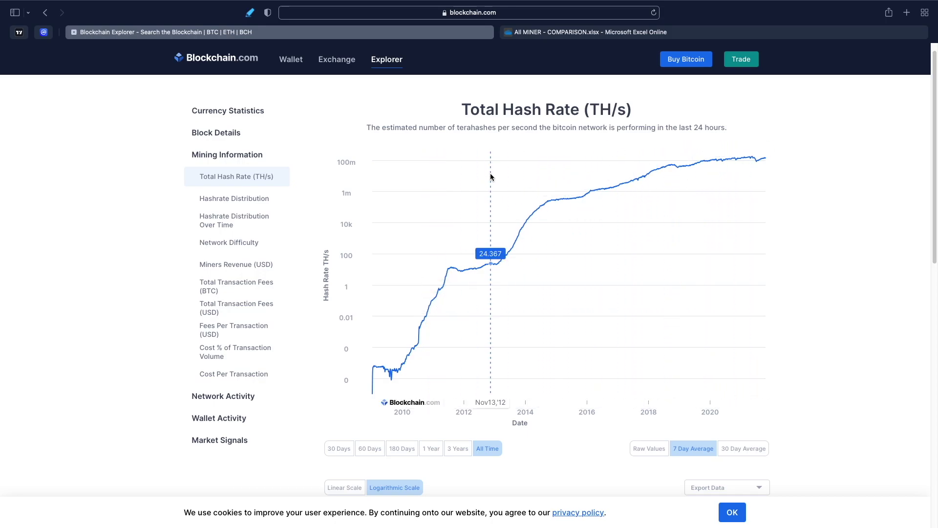
pyautogui.click(511, 32)
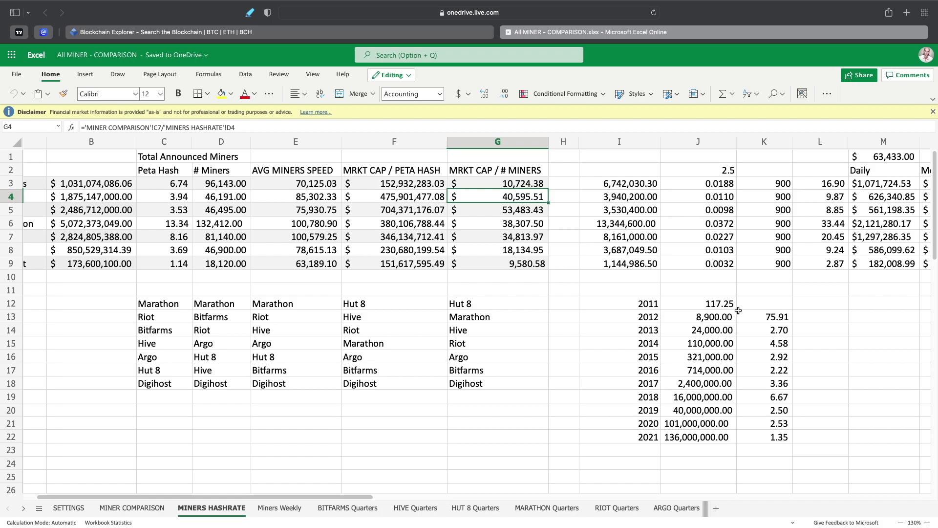
pyautogui.click(647, 318)
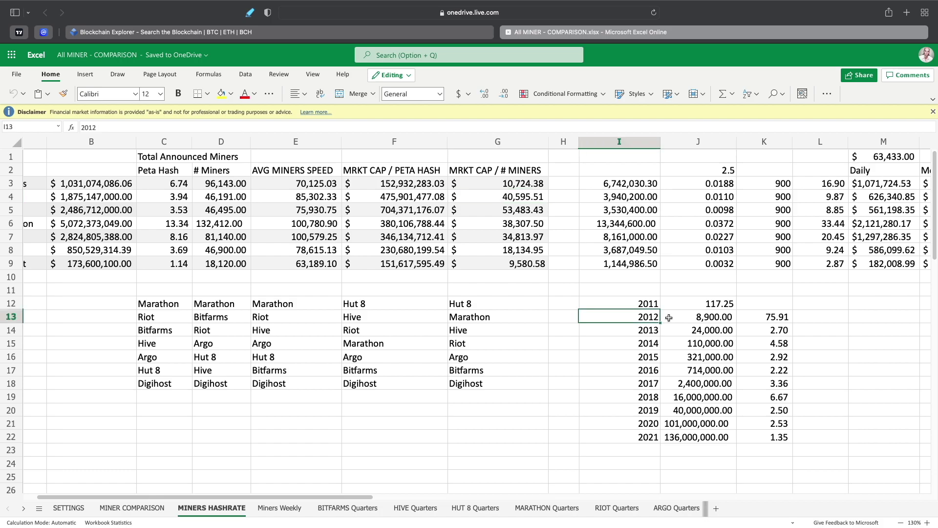
pyautogui.click(777, 319)
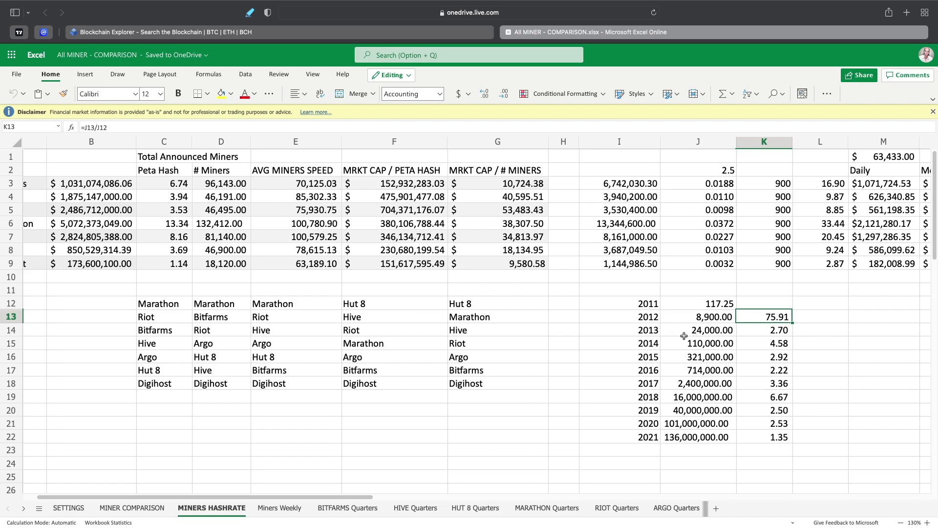
pyautogui.click(783, 331)
pyautogui.click(783, 346)
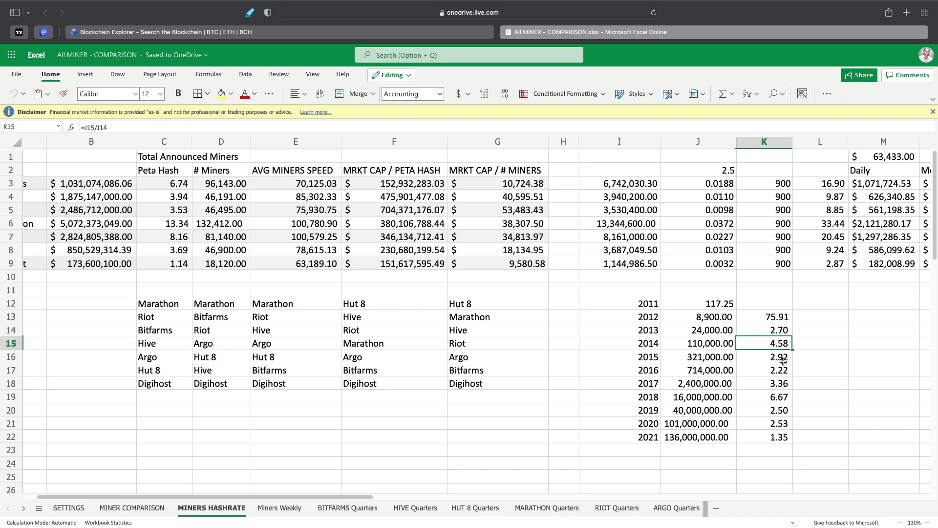
pyautogui.click(784, 359)
pyautogui.click(784, 373)
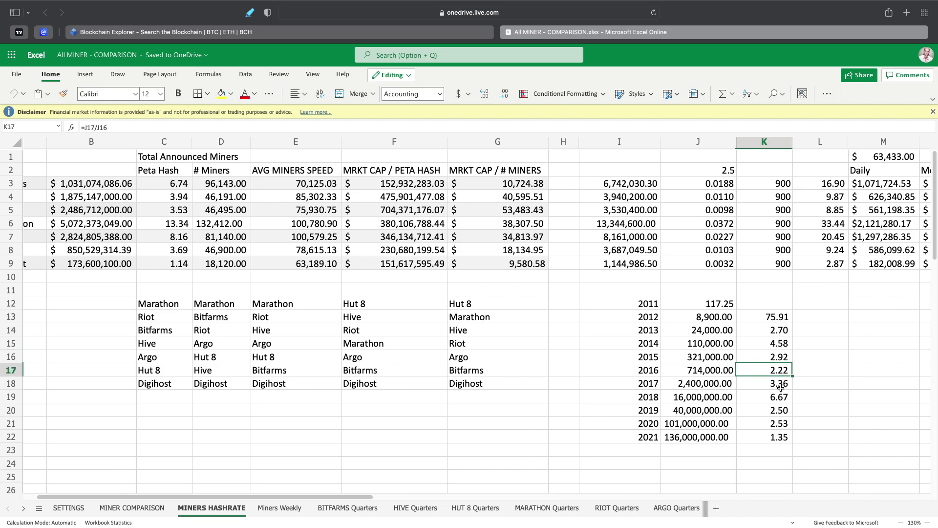
pyautogui.click(783, 386)
pyautogui.click(778, 400)
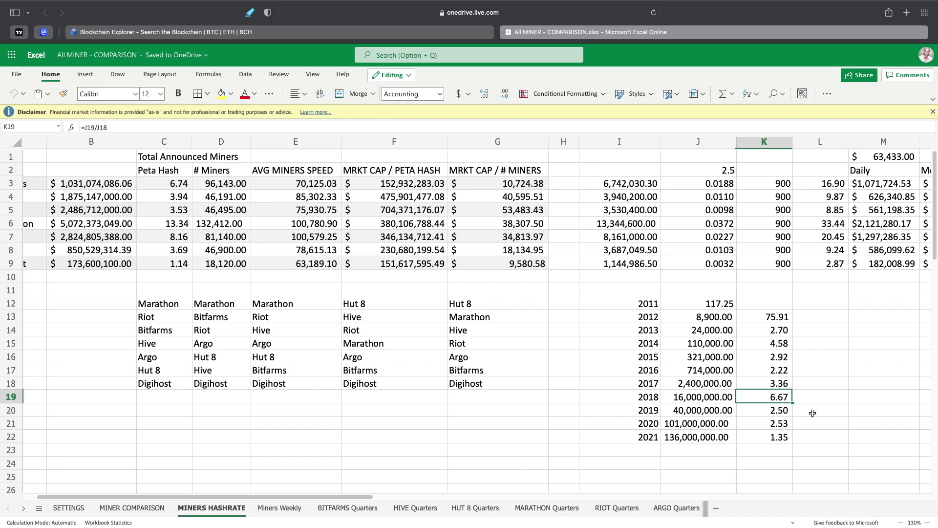
pyautogui.click(789, 413)
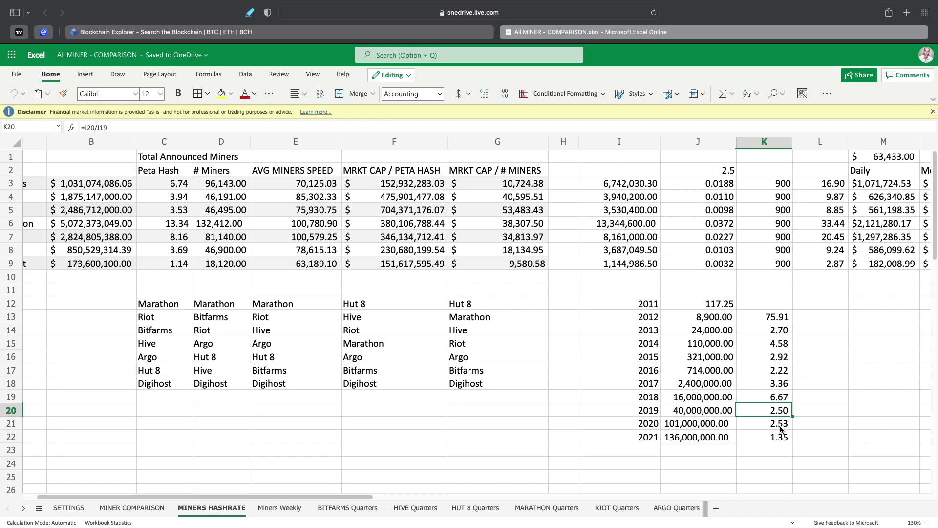
pyautogui.click(785, 425)
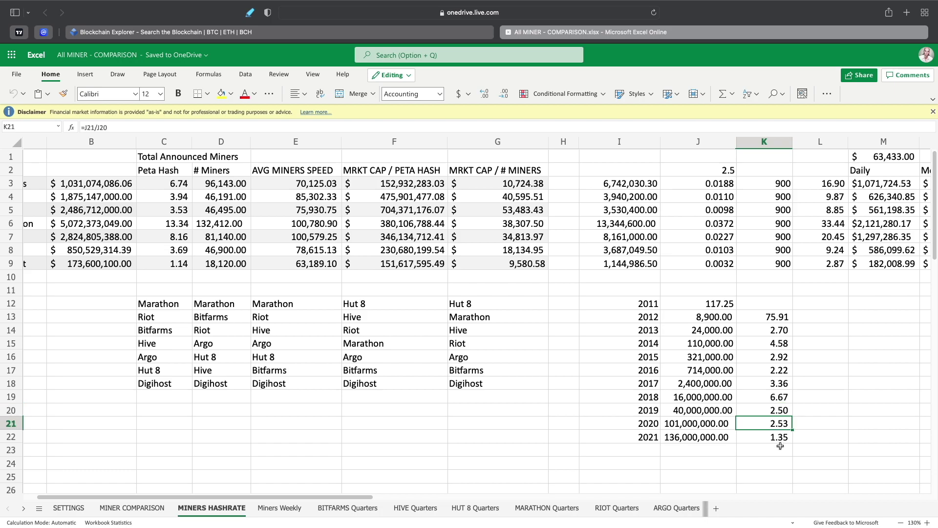
pyautogui.click(782, 438)
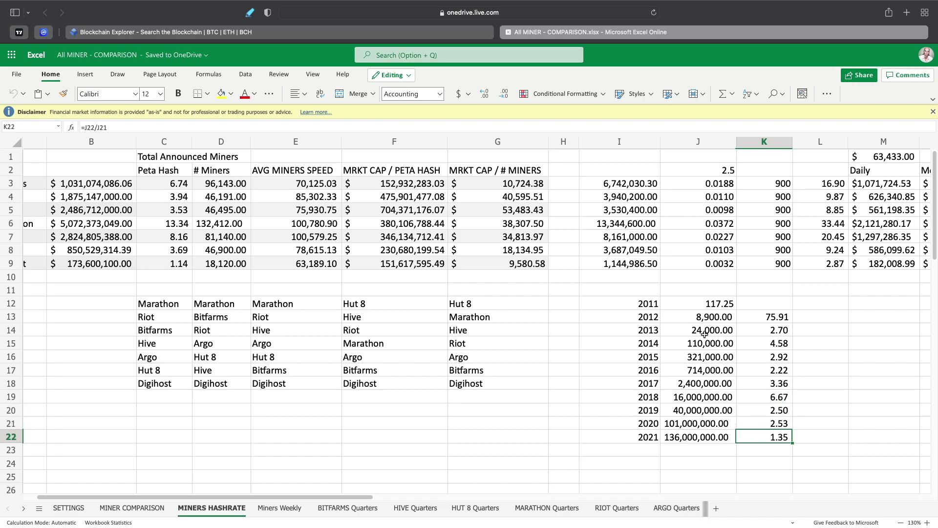
pyautogui.moveTo(766, 330); pyautogui.dragTo(768, 434)
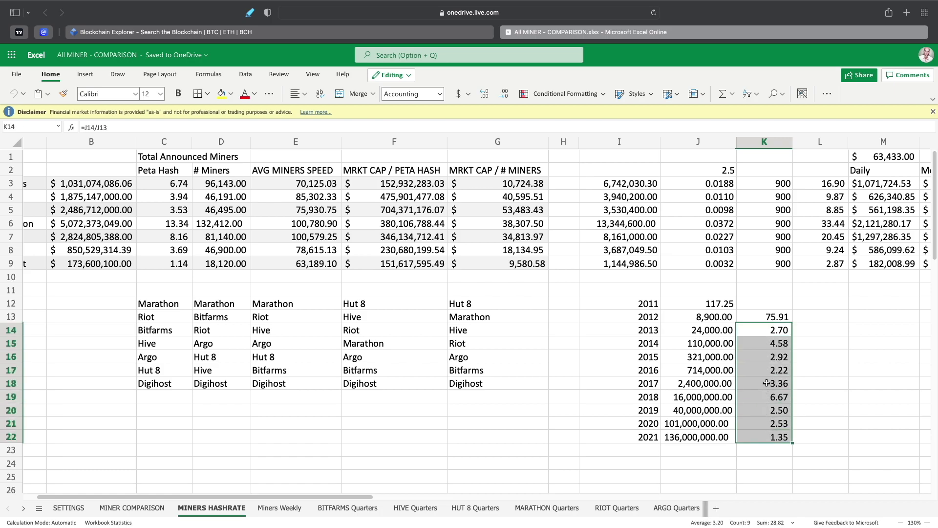
pyautogui.click(717, 170)
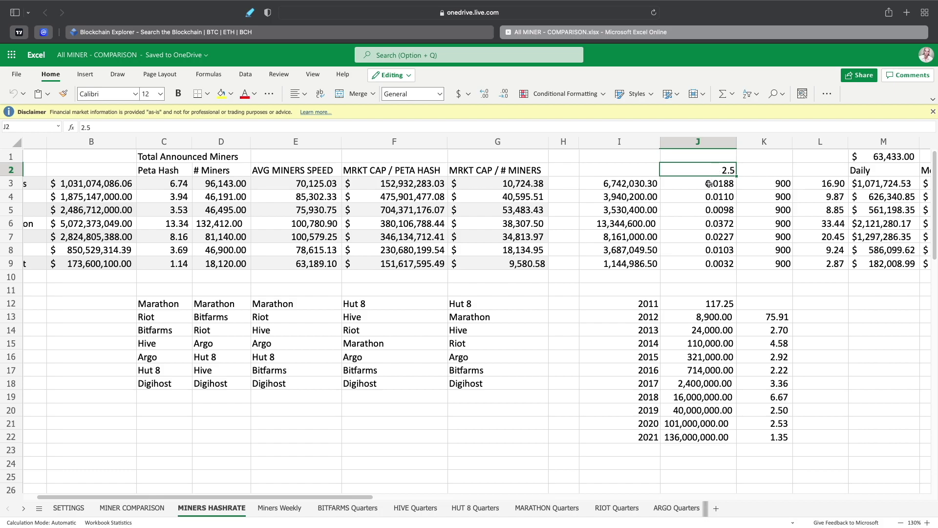
pyautogui.click(709, 183)
pyautogui.moveTo(708, 183); pyautogui.dragTo(702, 264)
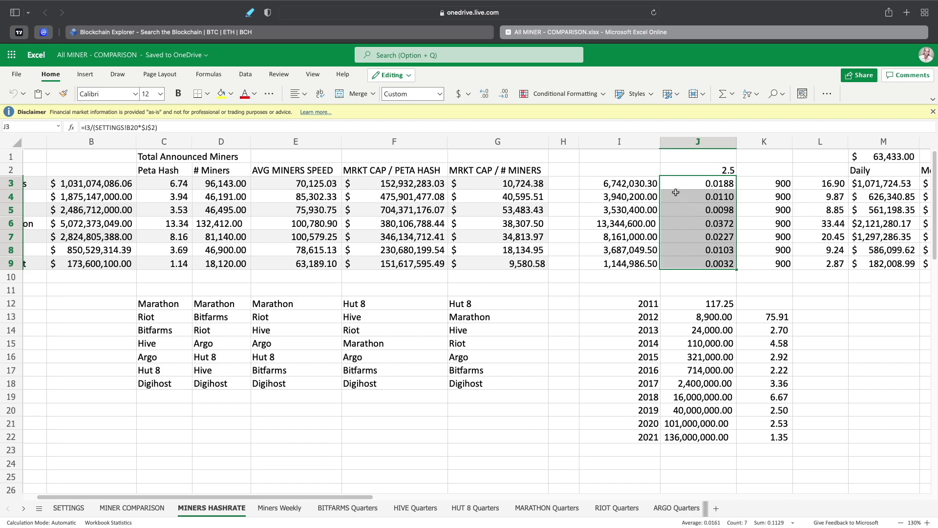
pyautogui.moveTo(638, 186); pyautogui.dragTo(628, 276)
pyautogui.click(628, 267)
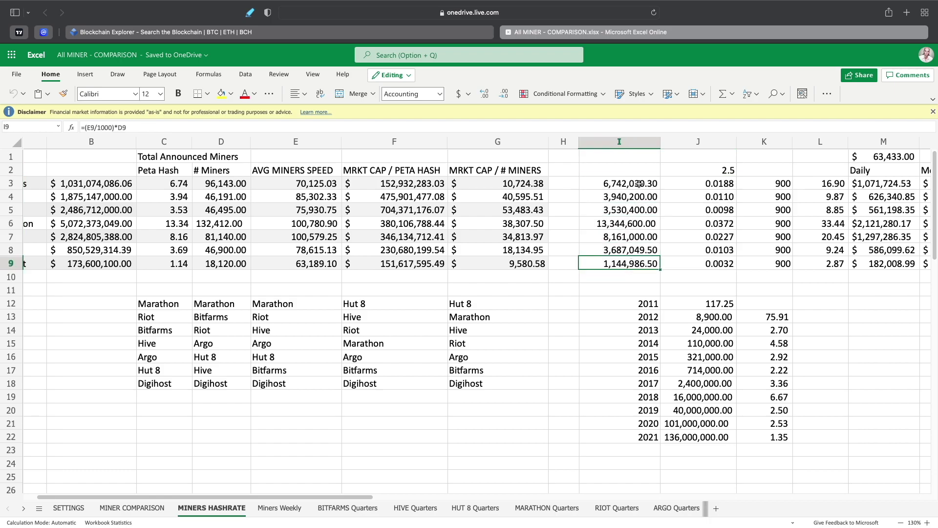
pyautogui.moveTo(640, 182); pyautogui.dragTo(640, 265)
pyautogui.hscroll(5, 800, 235)
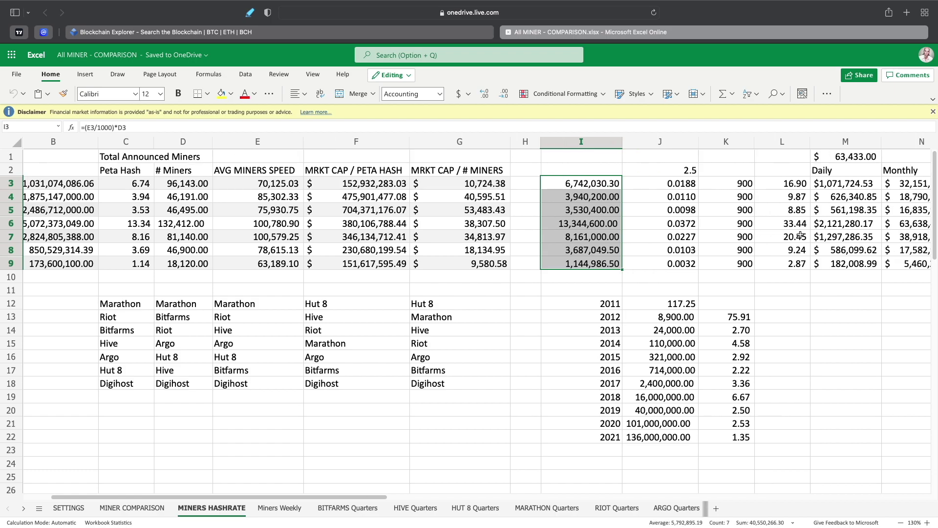
pyautogui.moveTo(626, 180); pyautogui.dragTo(625, 261)
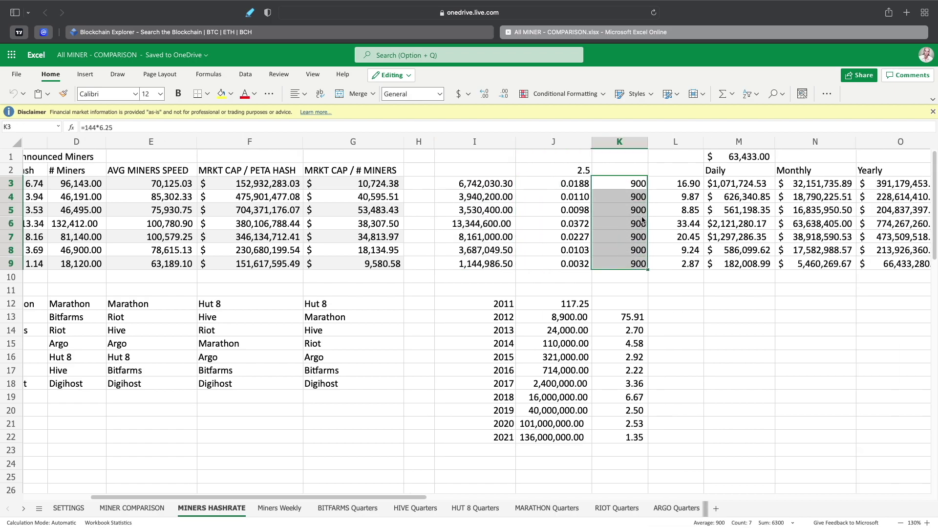
pyautogui.hscroll(2, 643, 221)
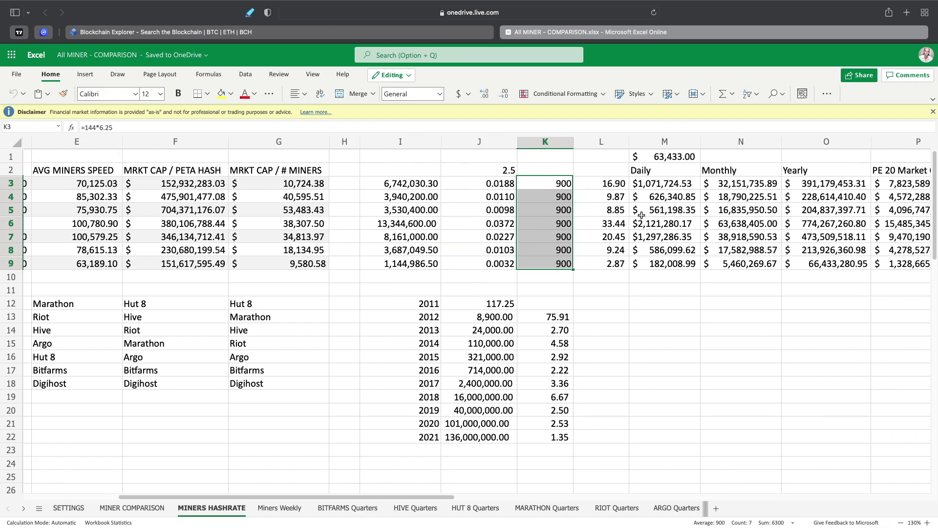
pyautogui.hscroll(1, 641, 214)
pyautogui.click(604, 183)
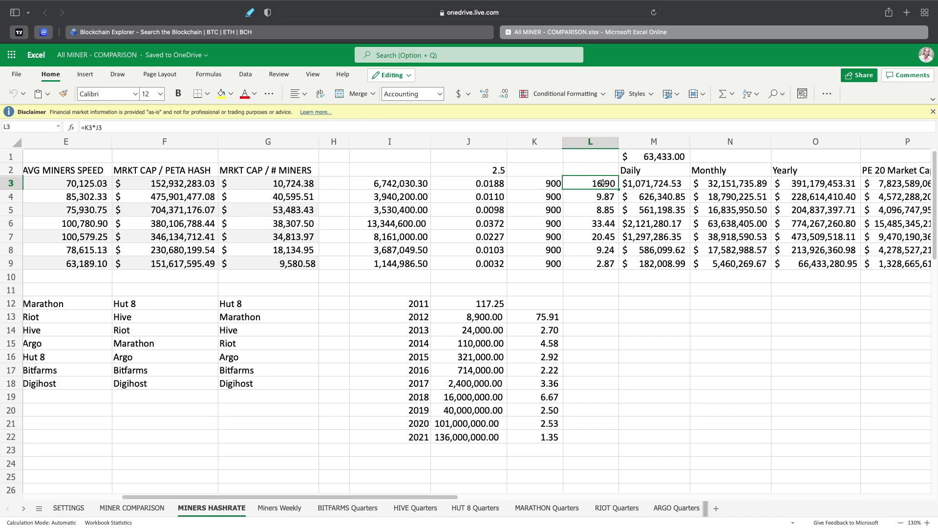
pyautogui.moveTo(605, 183); pyautogui.dragTo(596, 264)
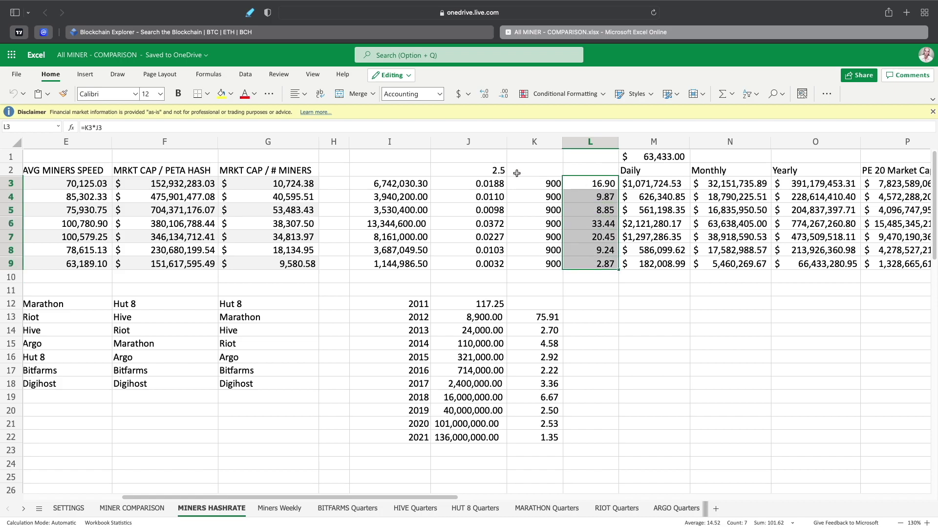
pyautogui.click(658, 184)
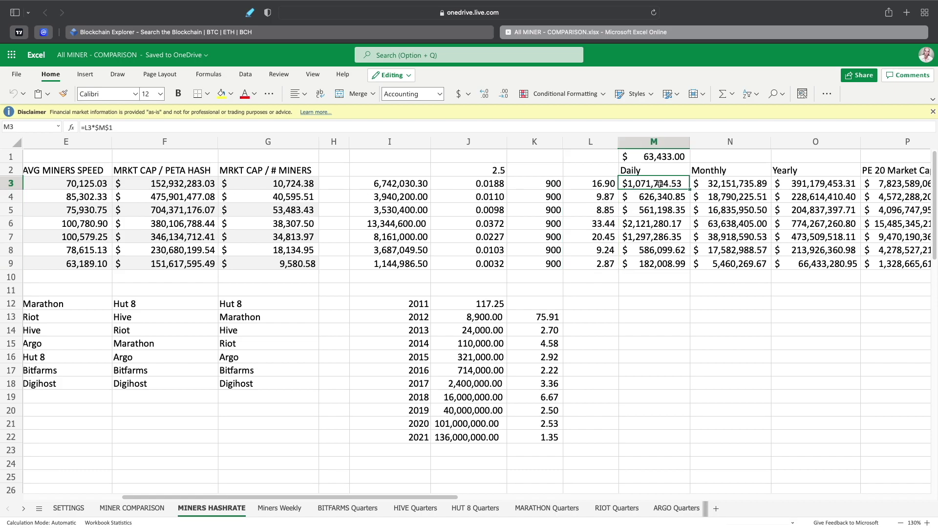
pyautogui.moveTo(658, 184); pyautogui.dragTo(659, 264)
pyautogui.hscroll(2, 657, 186)
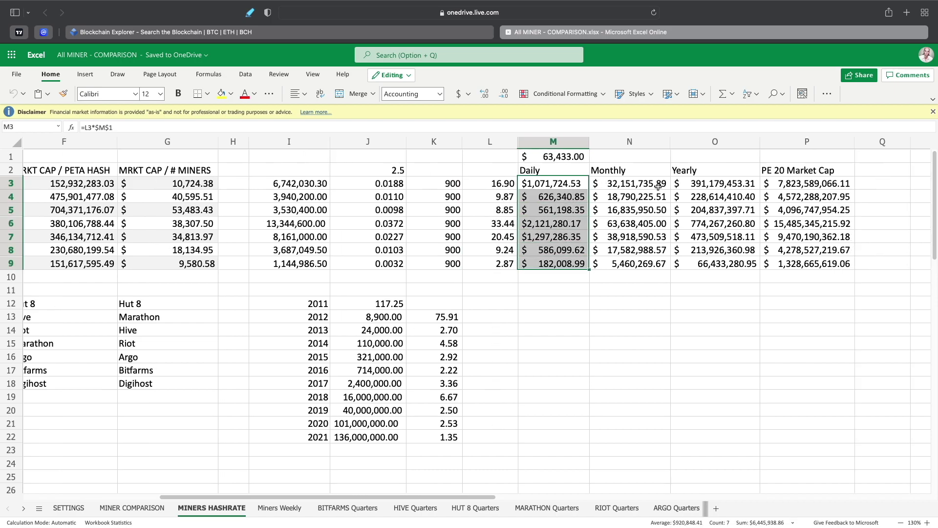
pyautogui.hscroll(2, 657, 186)
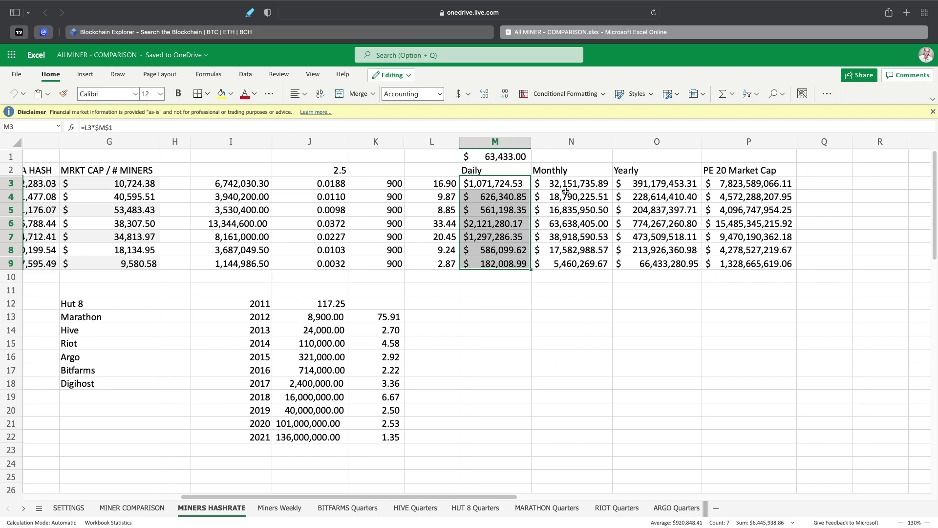
pyautogui.moveTo(563, 185); pyautogui.dragTo(565, 264)
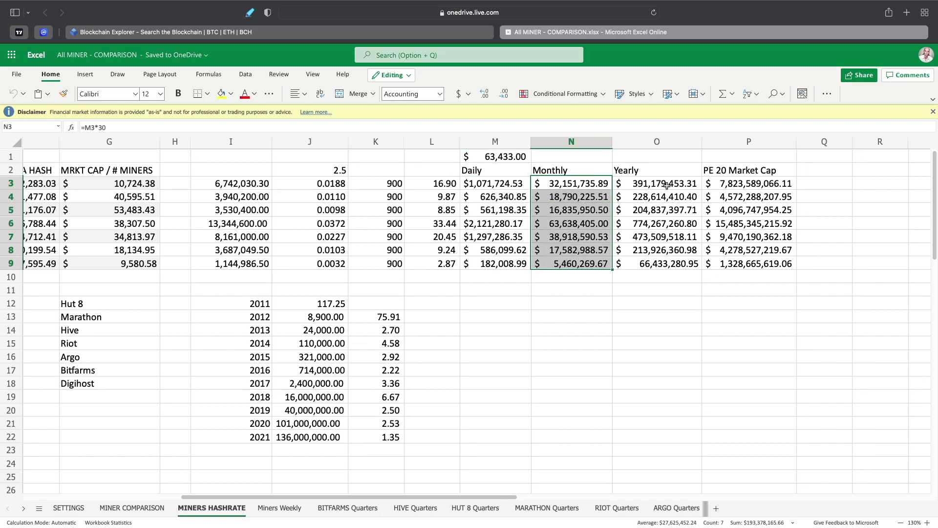
pyautogui.moveTo(666, 185); pyautogui.dragTo(664, 265)
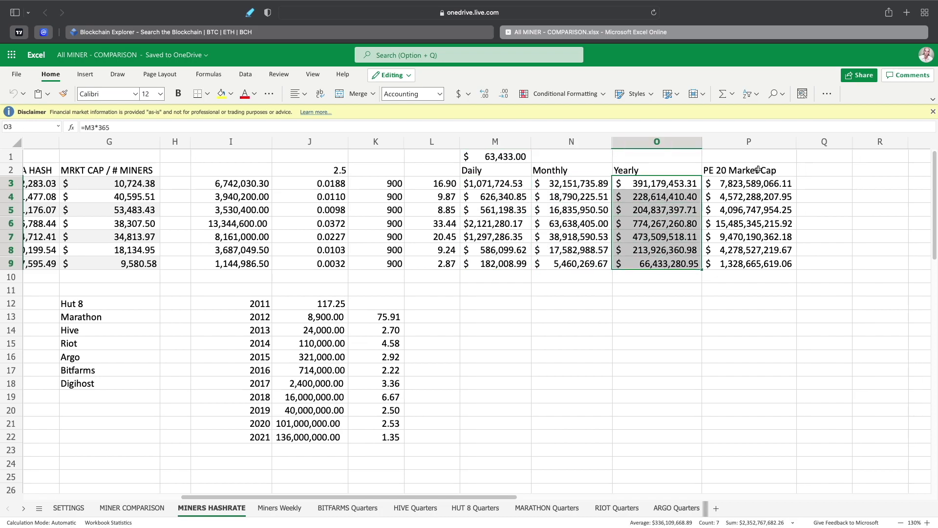
pyautogui.moveTo(749, 185); pyautogui.dragTo(751, 264)
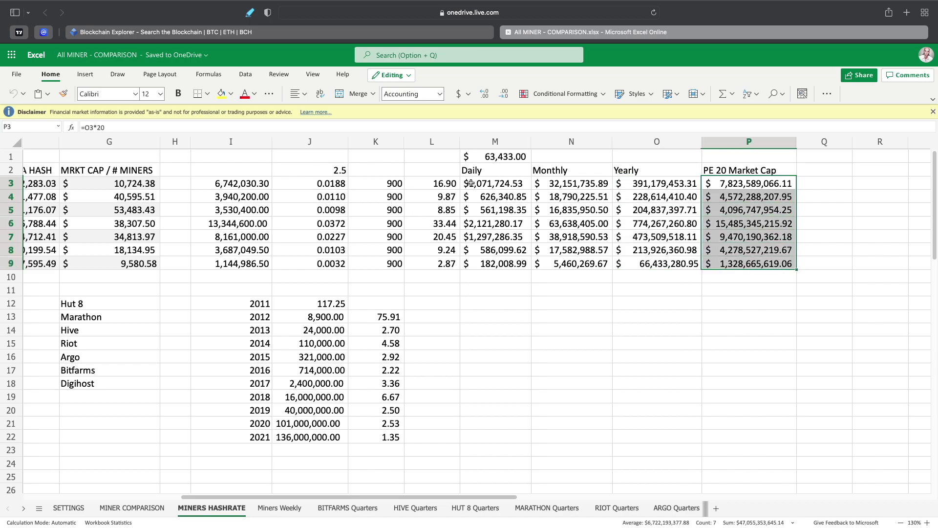
pyautogui.hscroll(-1, 340, 177)
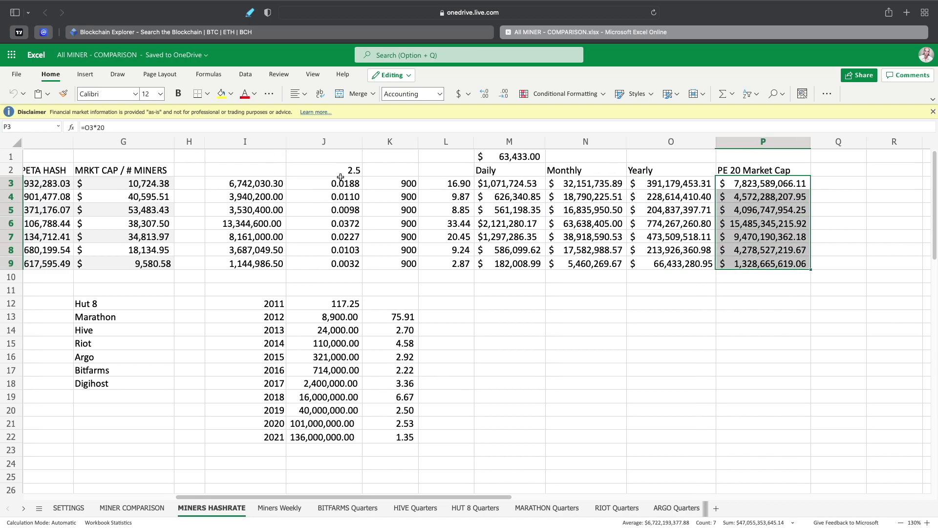
pyautogui.click(757, 182)
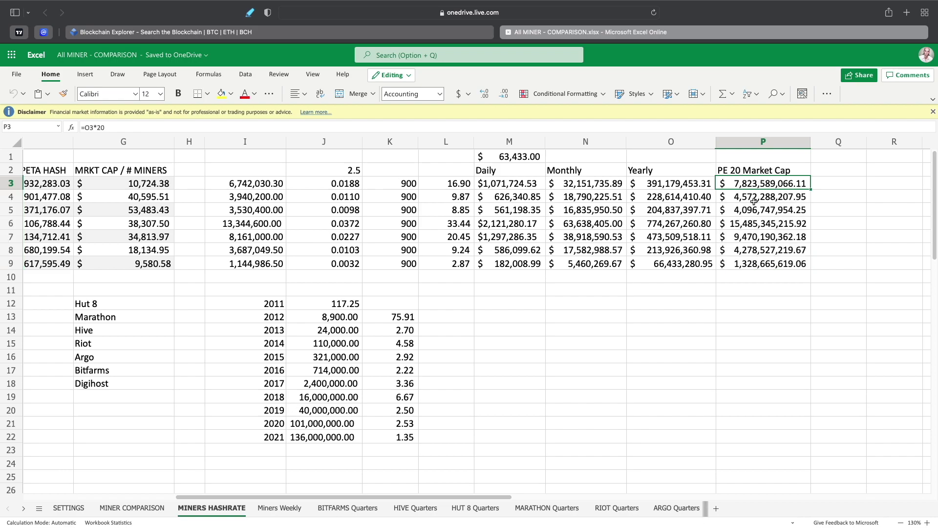
pyautogui.click(754, 197)
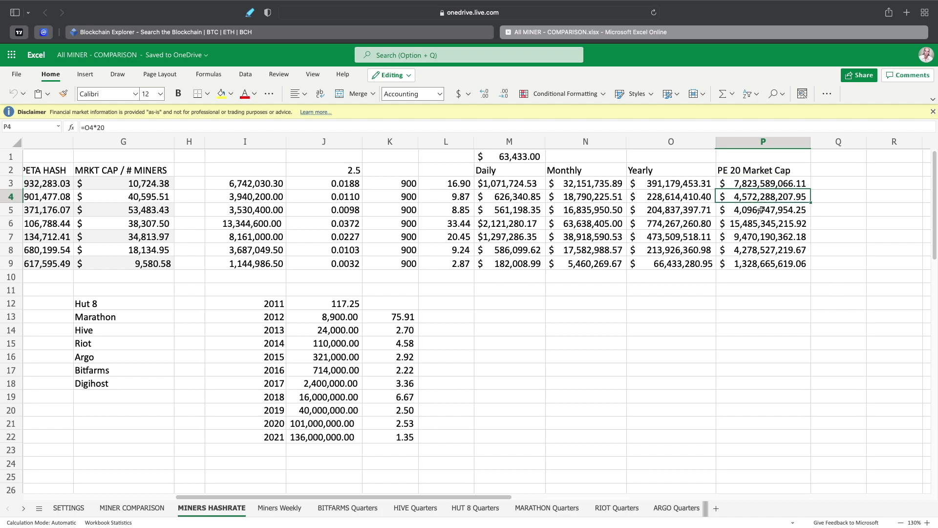
pyautogui.click(760, 210)
pyautogui.hscroll(-10, 522, 172)
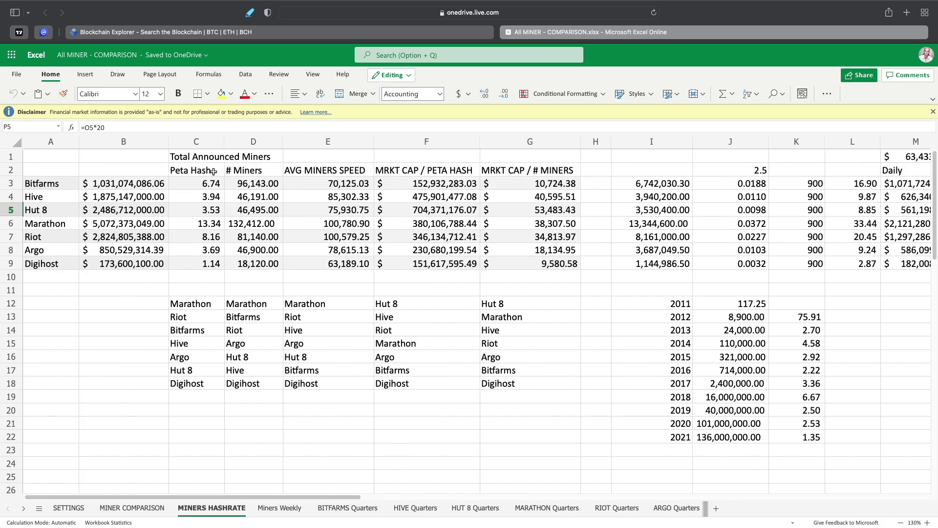
# Step: Copy the miner names in A3:A9 into column Q starting at Q3
pyautogui.moveTo(58, 185); pyautogui.dragTo(54, 269)
pyautogui.press('cmd+c')
pyautogui.hscroll(10, 404, 202)
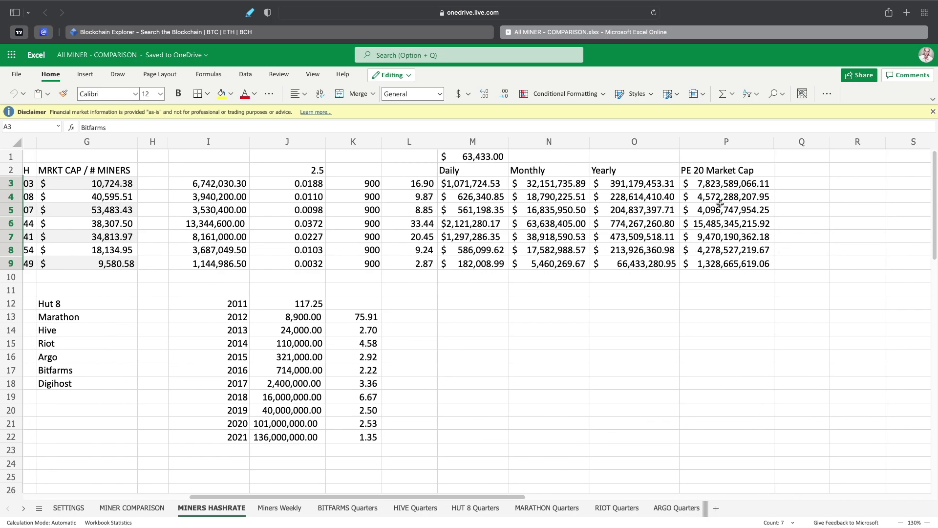
pyautogui.click(791, 185)
pyautogui.press('super+v')
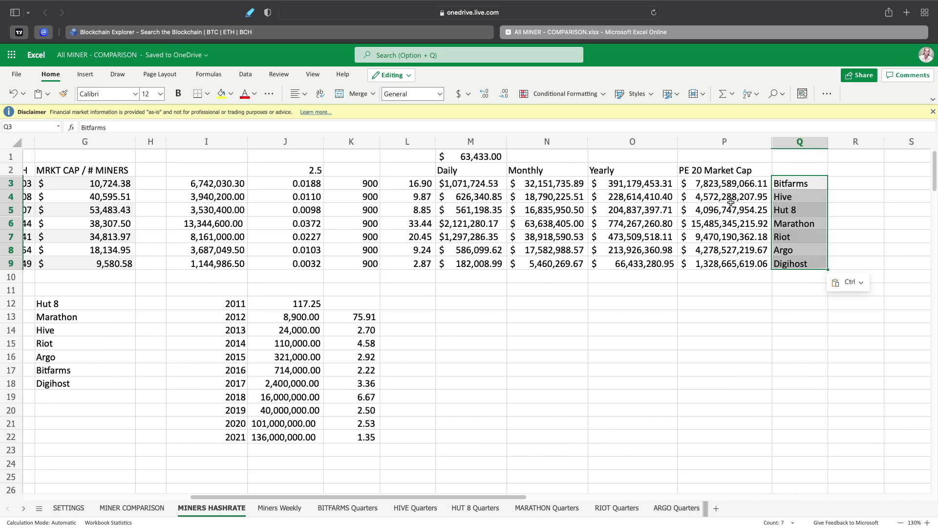
# Step: Check each PE 20 market cap in P3:P9, then select the Bitcoin price cell M1
pyautogui.click(728, 187)
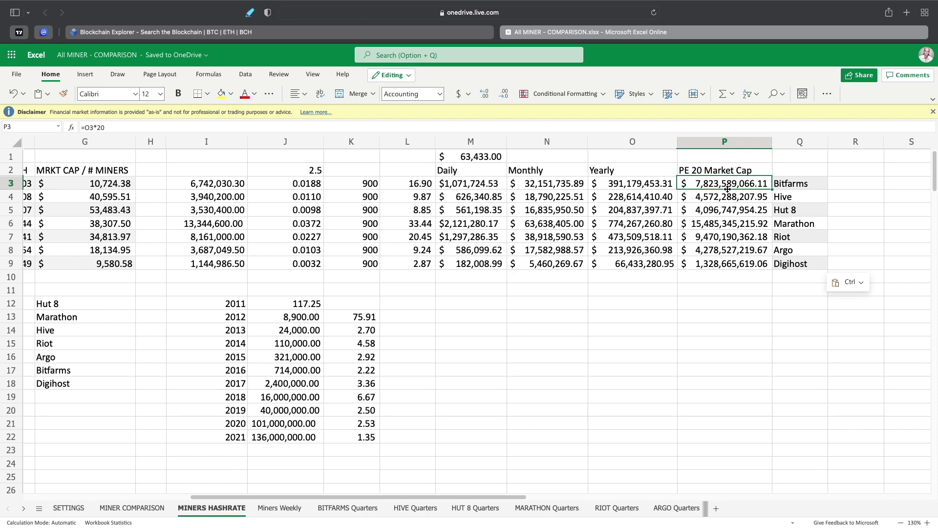
pyautogui.click(726, 197)
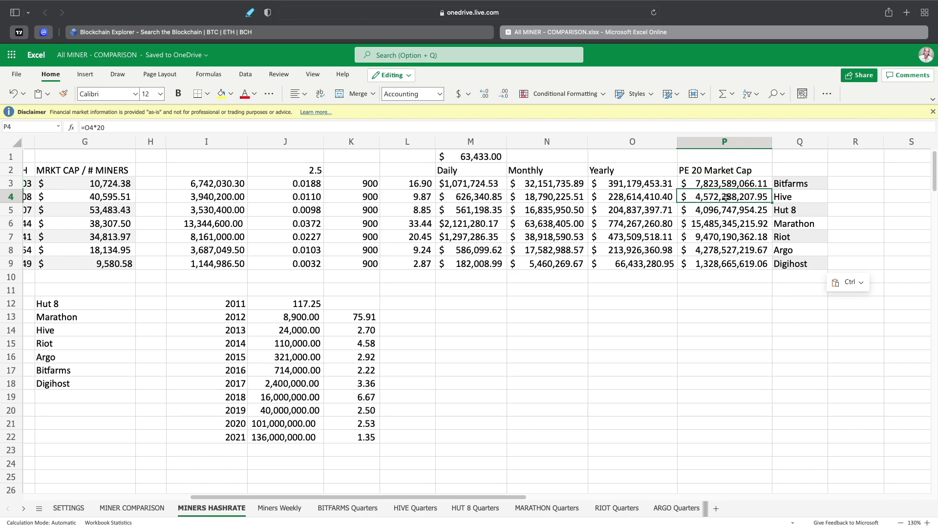
pyautogui.click(724, 213)
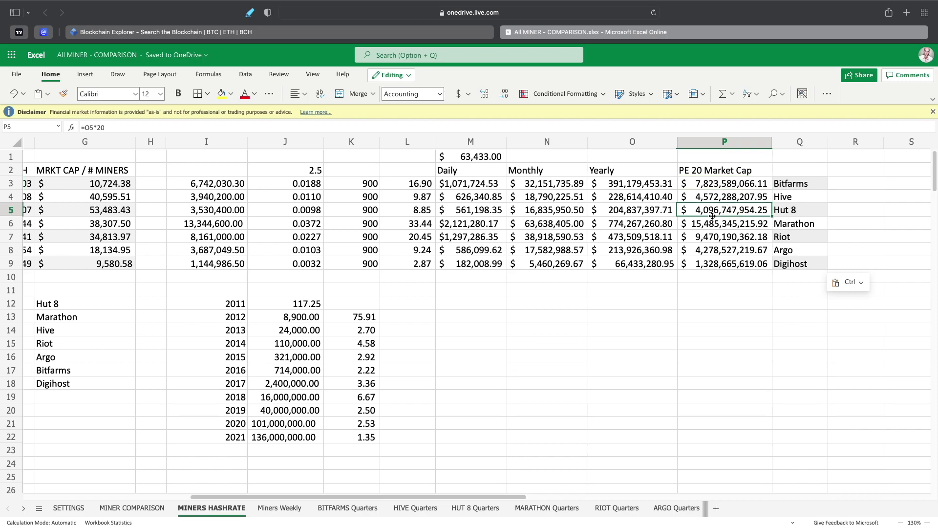
pyautogui.click(723, 227)
pyautogui.click(724, 237)
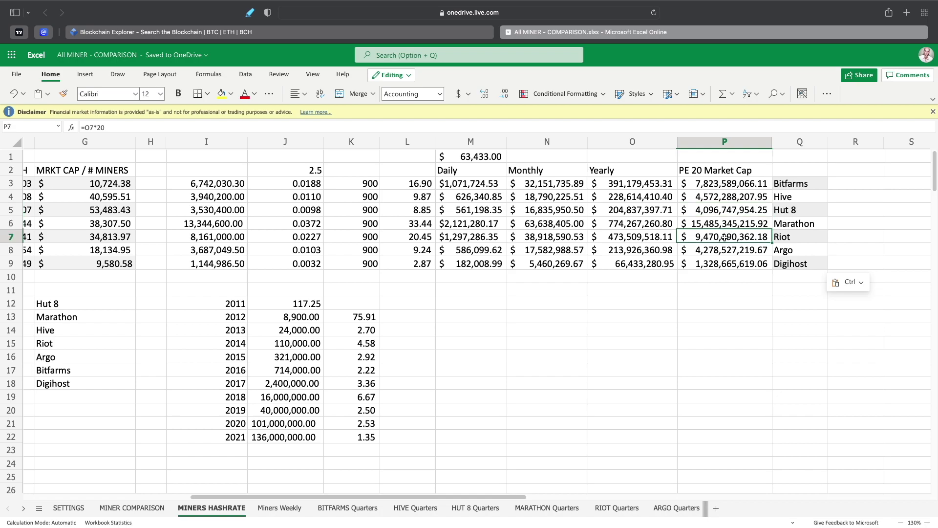
pyautogui.click(724, 253)
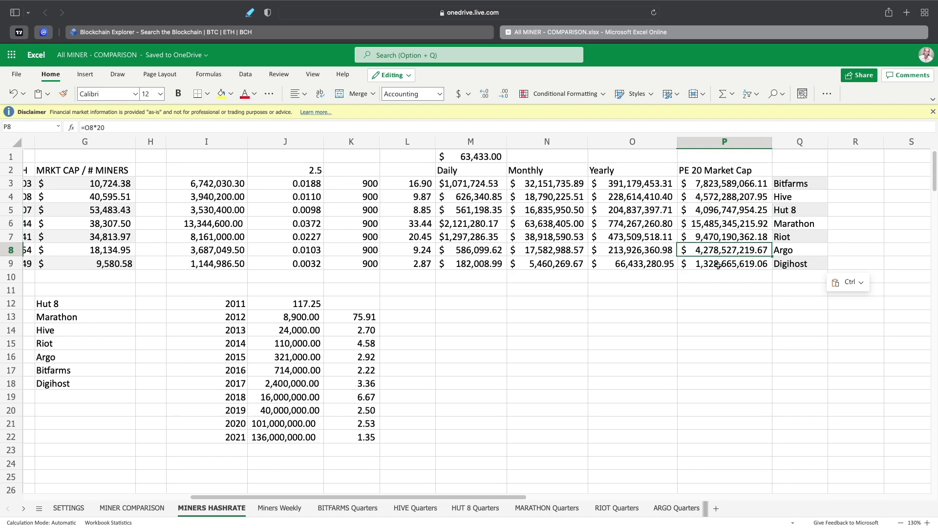
pyautogui.click(717, 265)
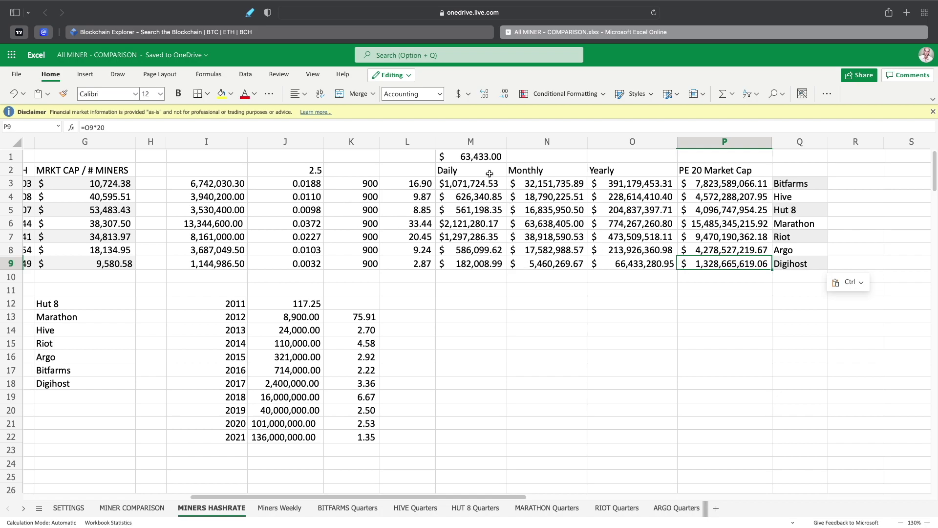
pyautogui.click(483, 158)
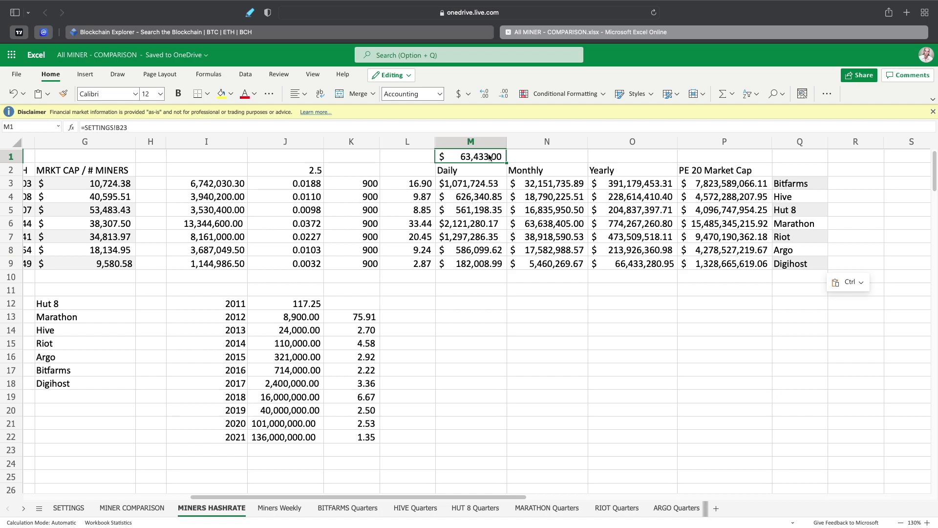
# Step: Enter 150000 in M1 and review the PE 20 market caps of $3.14–36.62 billion in P3:P9
pyautogui.write('150000')
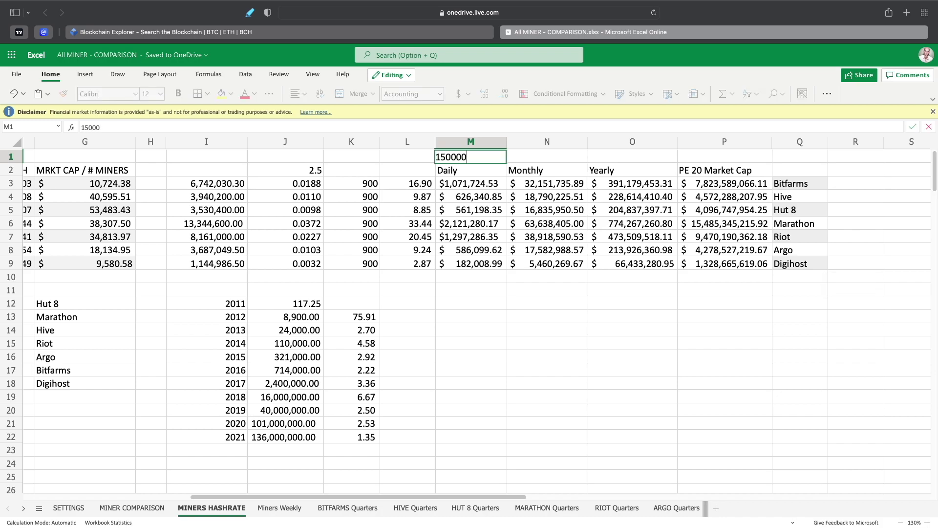
pyautogui.press('Return')
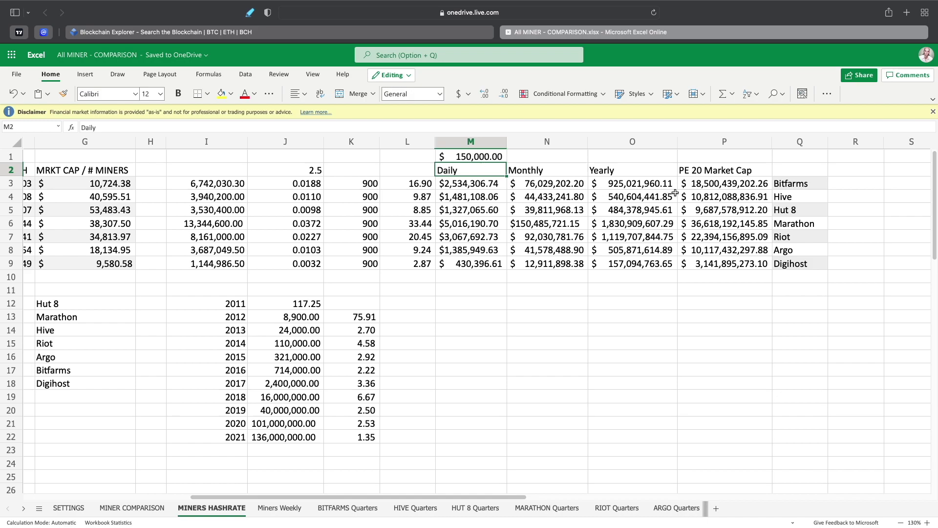
pyautogui.click(720, 186)
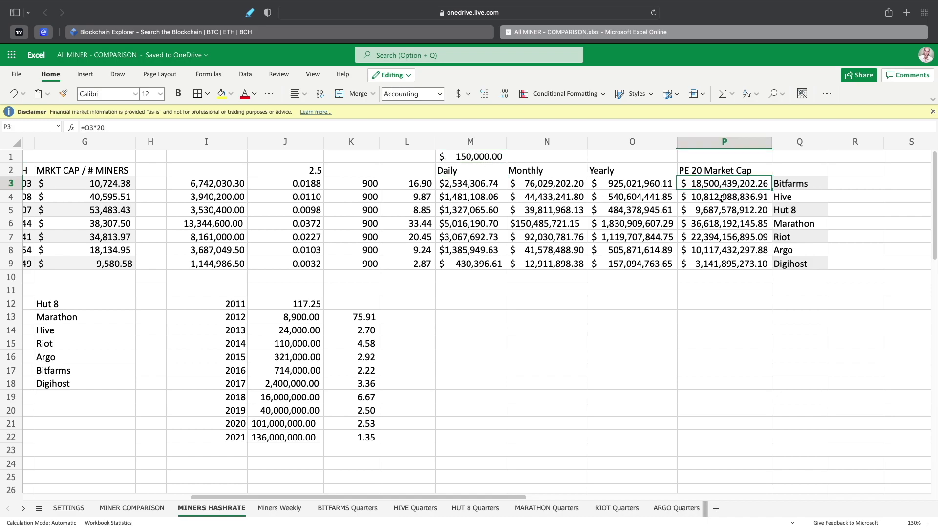
pyautogui.click(722, 198)
pyautogui.click(729, 211)
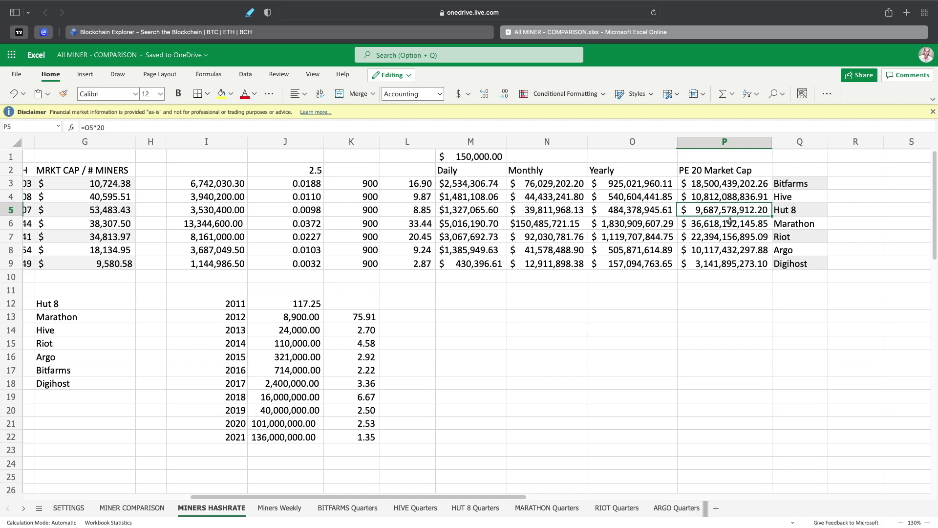
pyautogui.click(728, 226)
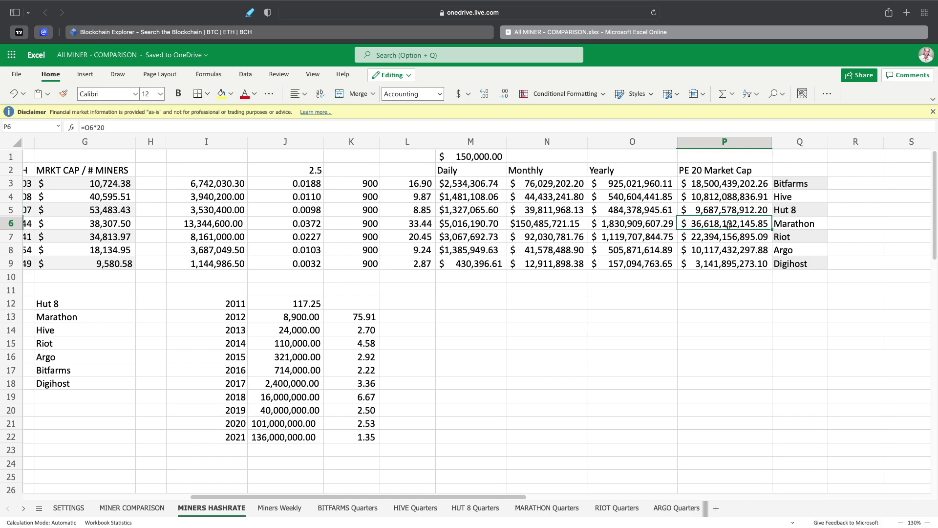
pyautogui.click(720, 238)
pyautogui.click(716, 251)
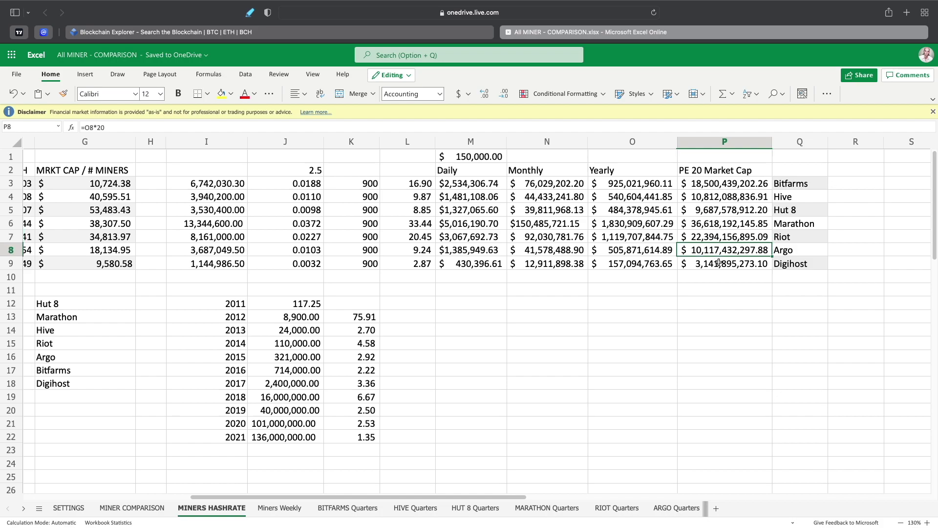
pyautogui.click(718, 265)
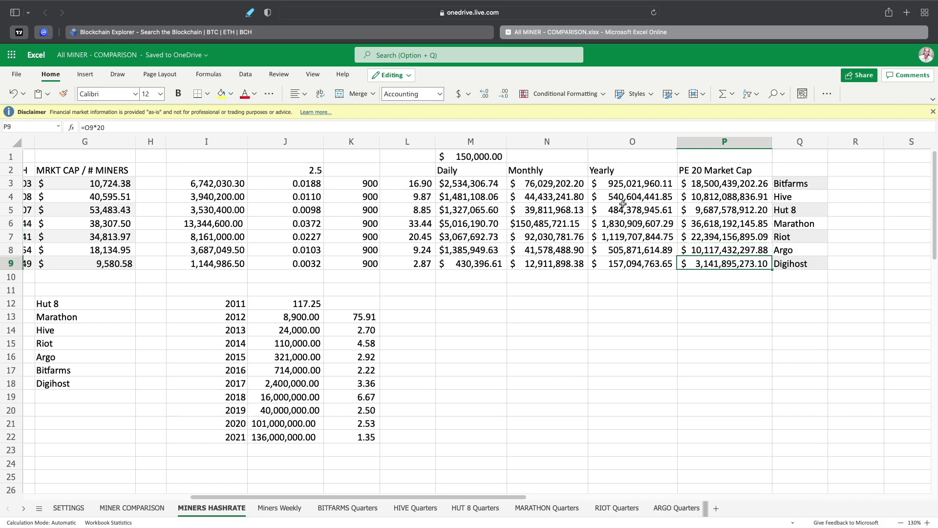
pyautogui.click(475, 158)
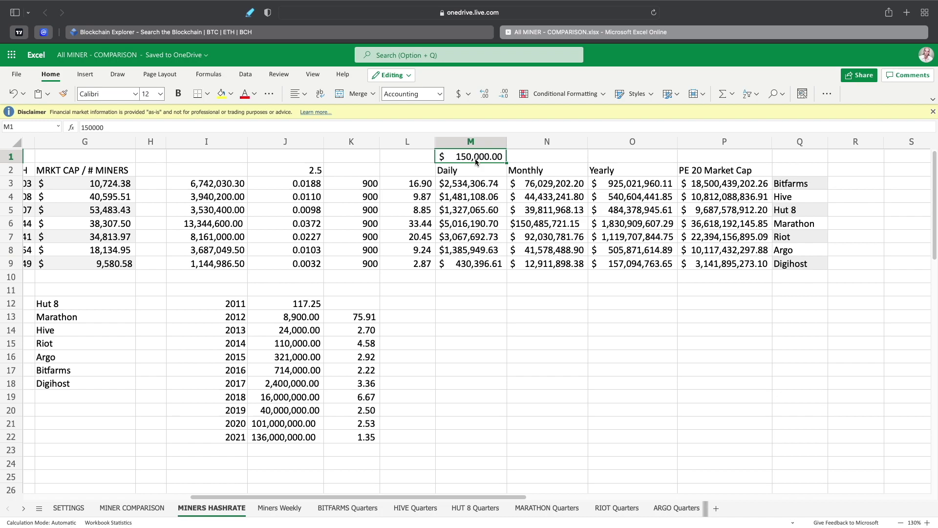
# Step: Enter 250,000 in M1 and review PE 20 market caps of $5.24–61.03 billion, Marathon highest
pyautogui.write('25')
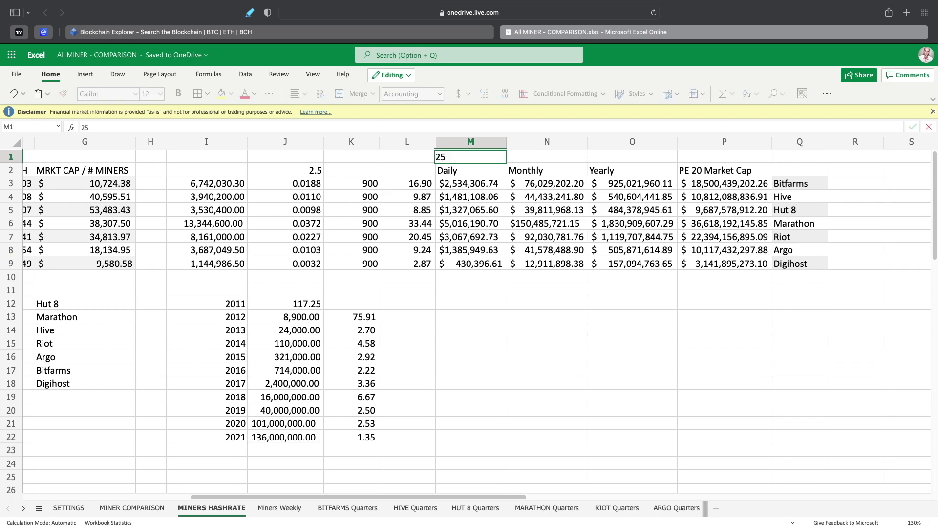
pyautogui.write('0,0000')
pyautogui.press('Return')
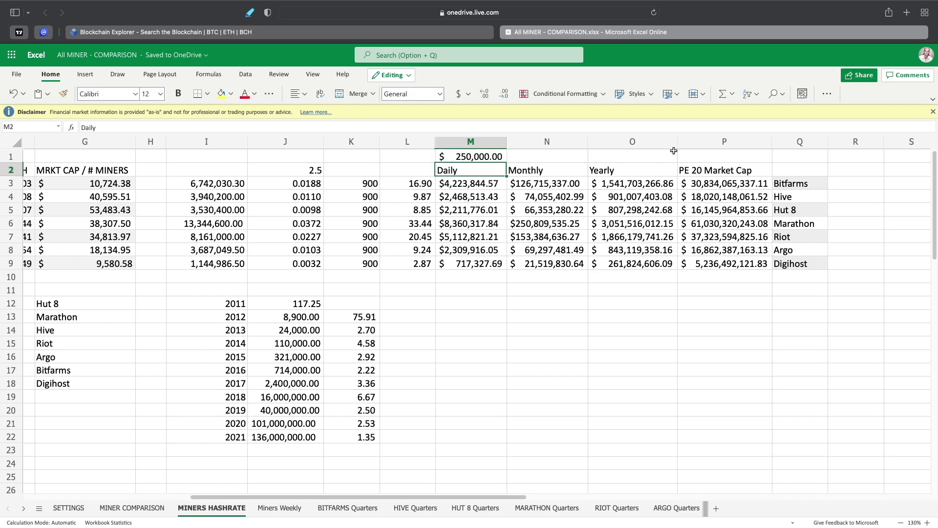
pyautogui.click(722, 183)
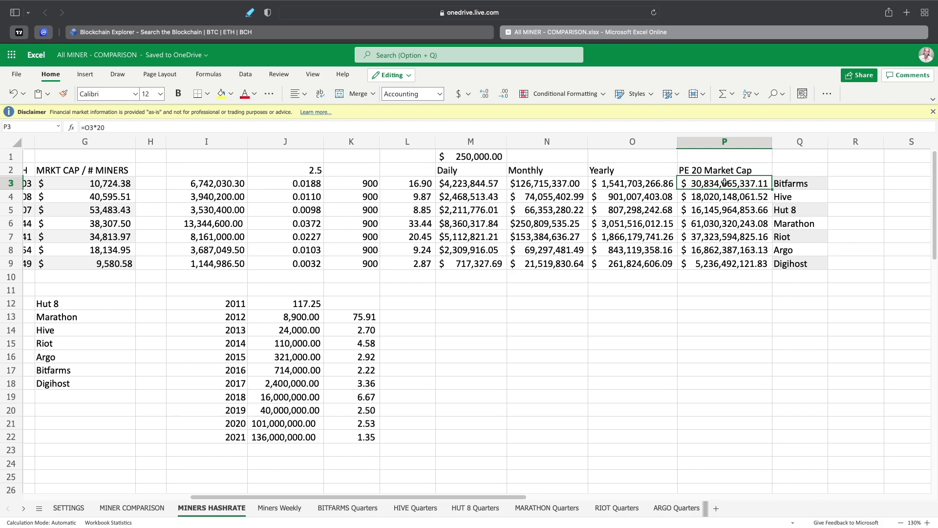
pyautogui.click(721, 196)
pyautogui.click(719, 211)
pyautogui.click(719, 225)
pyautogui.click(718, 239)
pyautogui.click(718, 250)
pyautogui.click(719, 264)
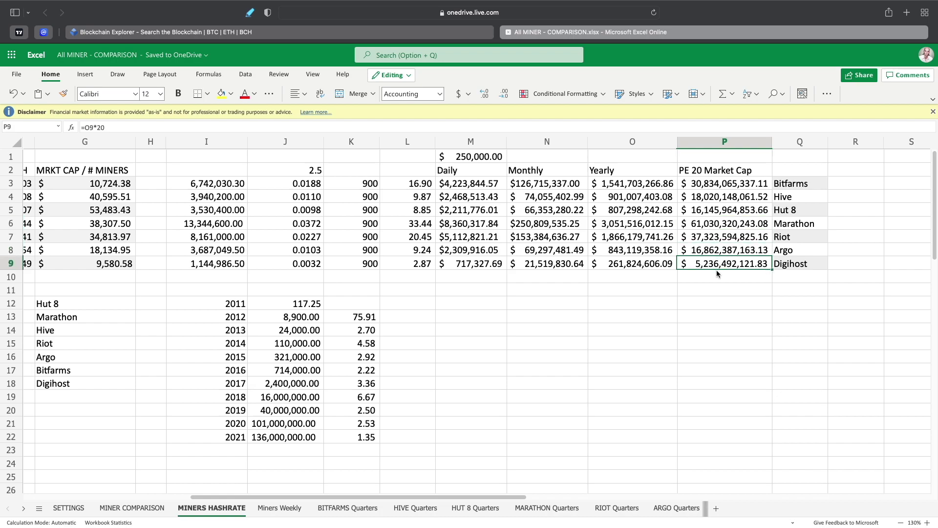